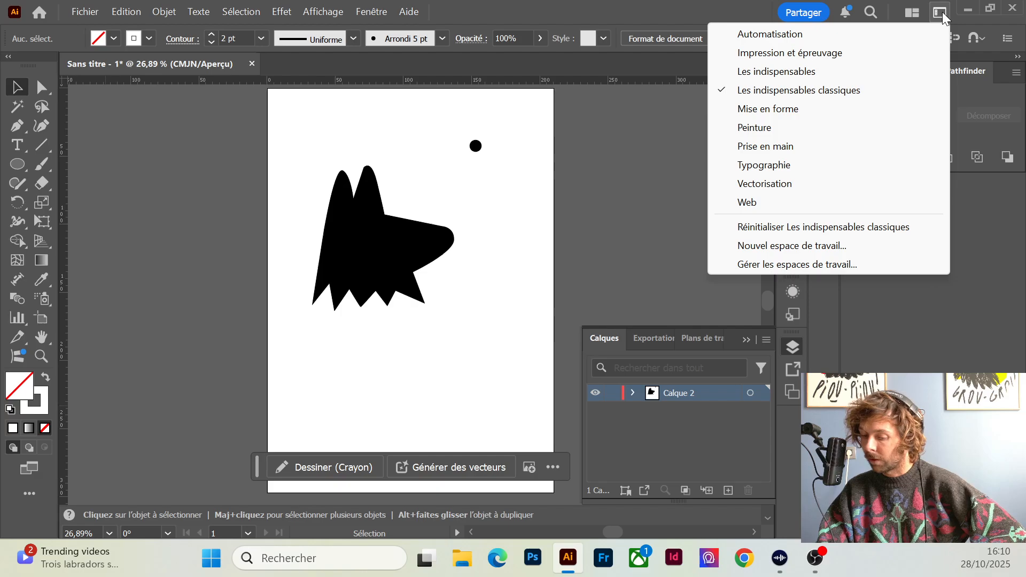
click(942, 12)
click(940, 13)
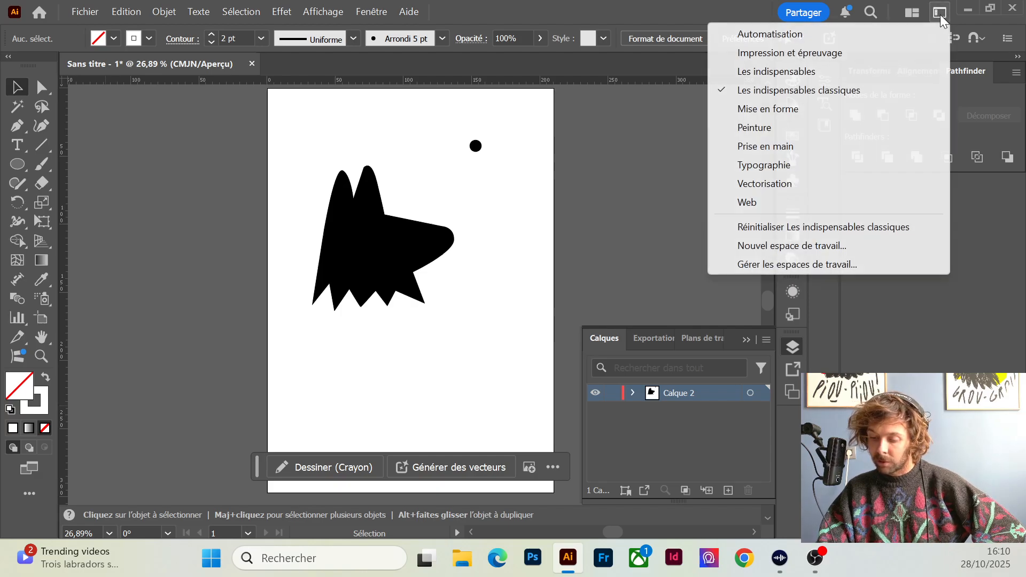
click(530, 165)
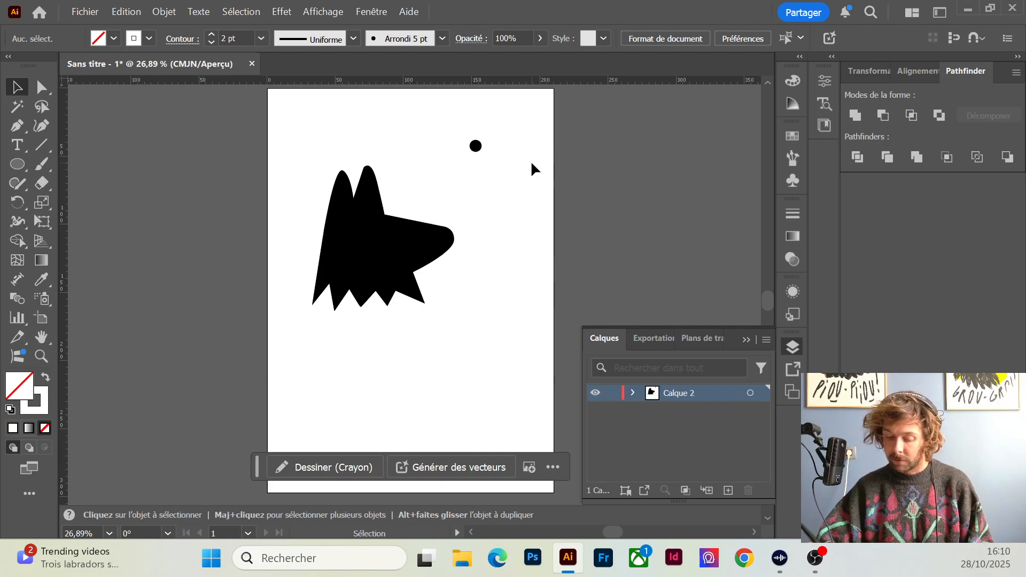
Move the eye onto the wolf's head, and place the group of white fur strokes over the head and neck
drag(514, 176, 441, 112)
drag(484, 150, 368, 239)
click(492, 177)
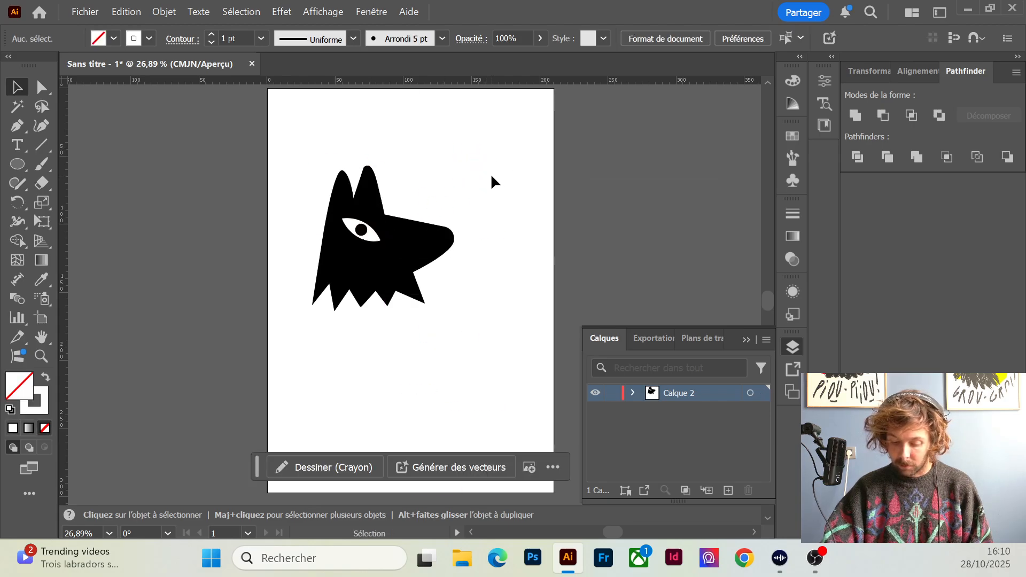
click(418, 336)
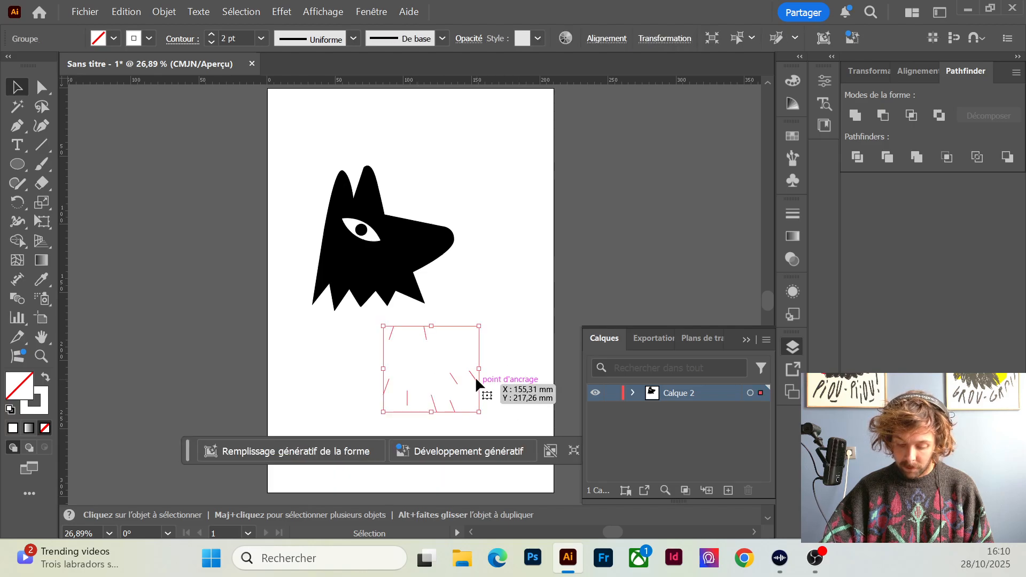
mouse_move(476, 384)
mouse_down()
mouse_move(423, 303)
mouse_move(420, 258)
mouse_up()
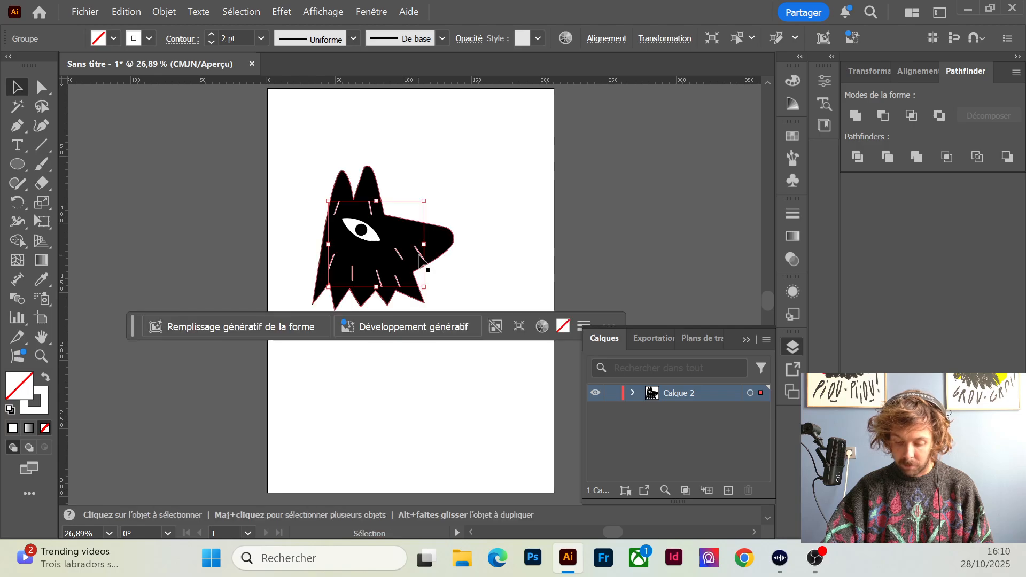
click(505, 255)
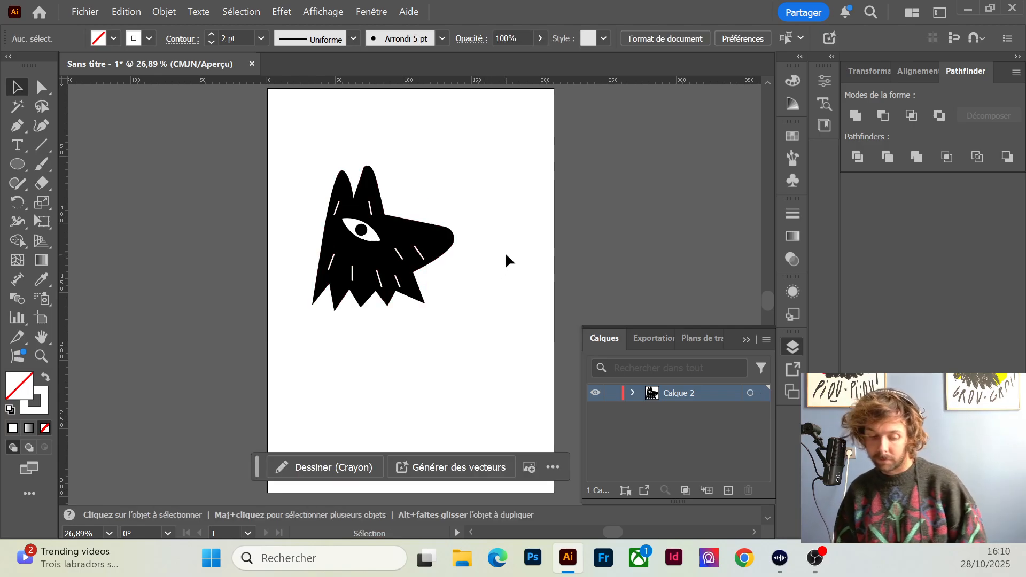
Create a text area below the wolf's head containing the text "ex-libris"
click(21, 143)
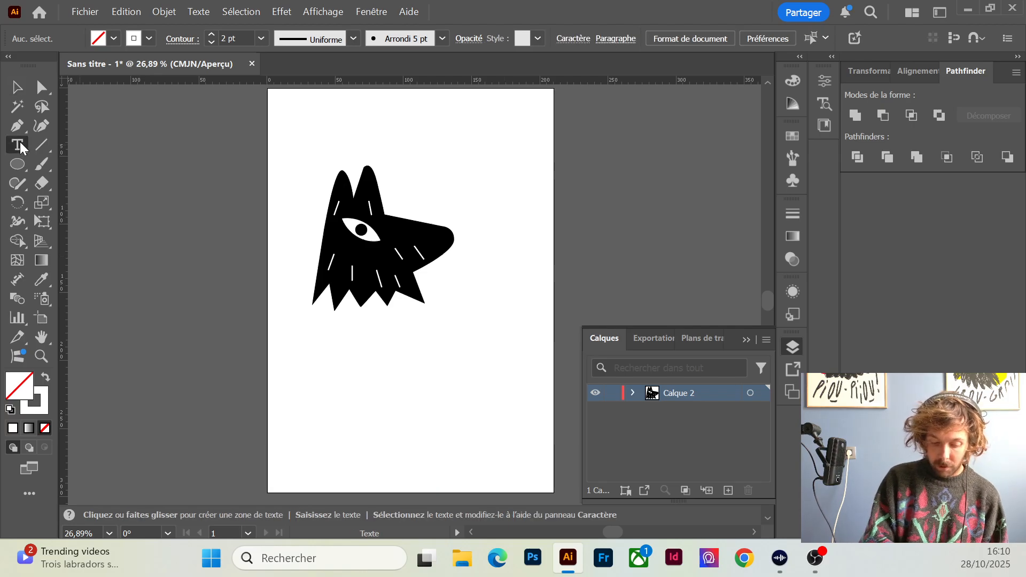
drag(307, 327, 496, 387)
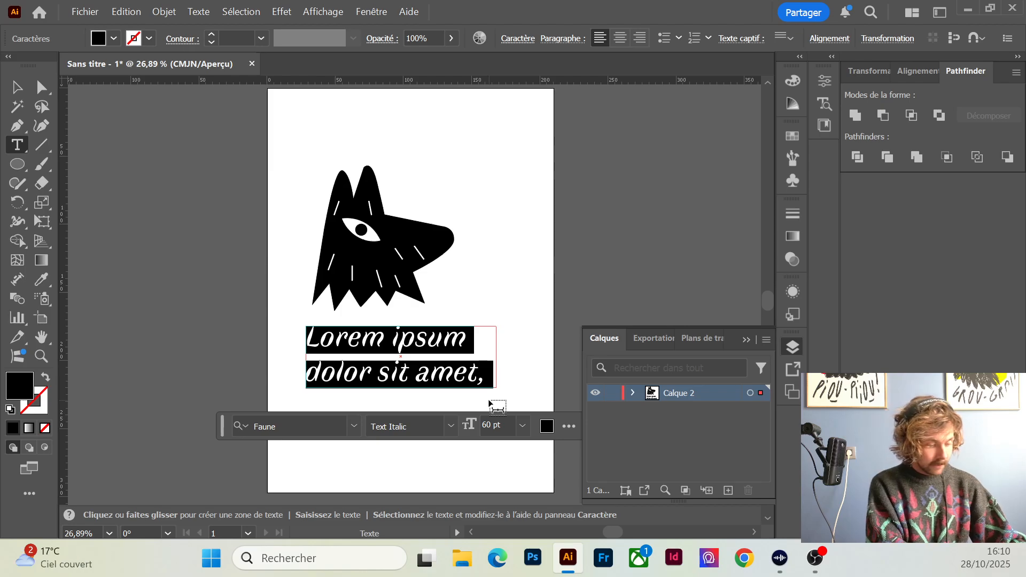
text(fau)
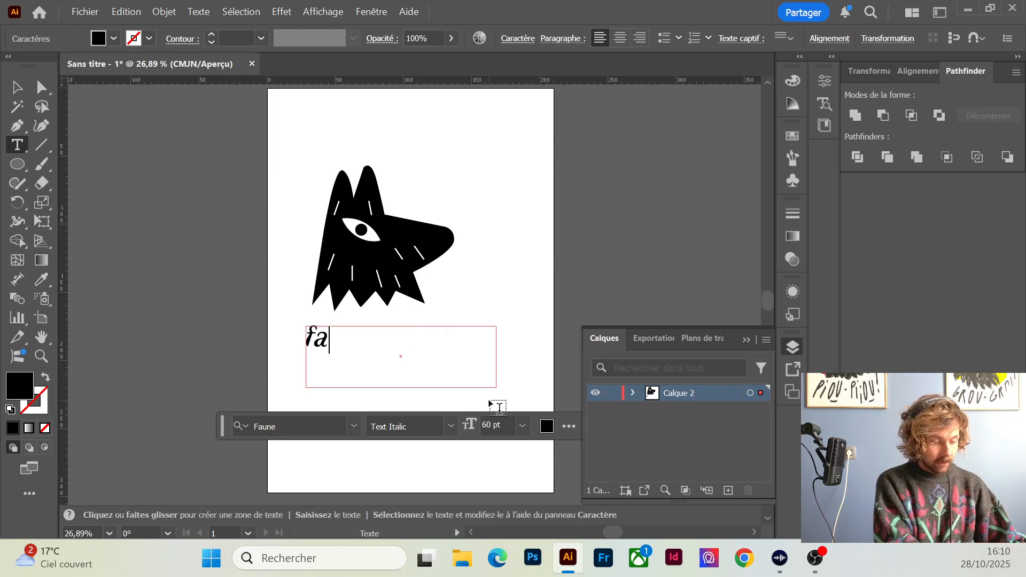
key(BackSpace)
key(BackSpace)
key(BackSpace)
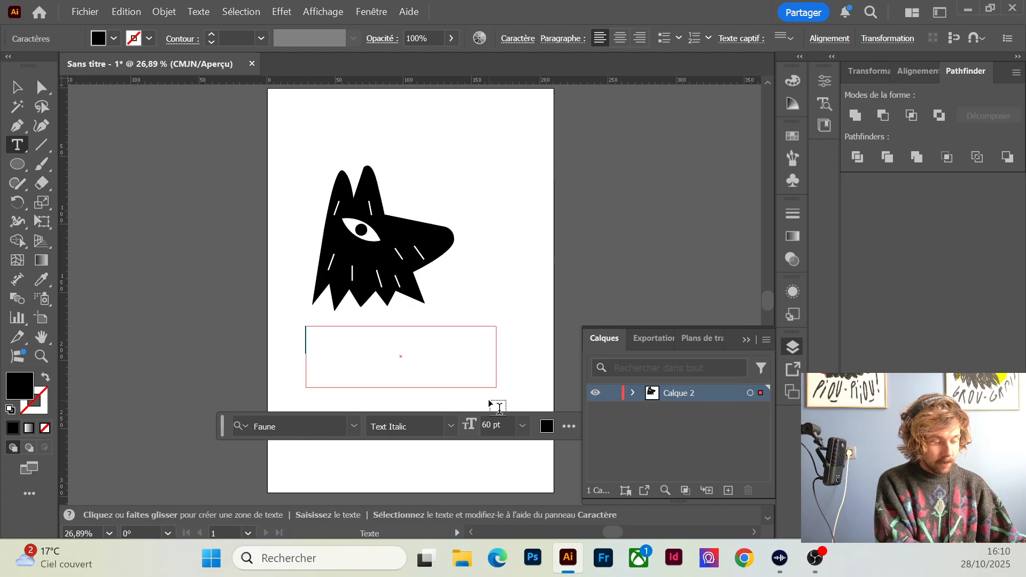
text(ex-)
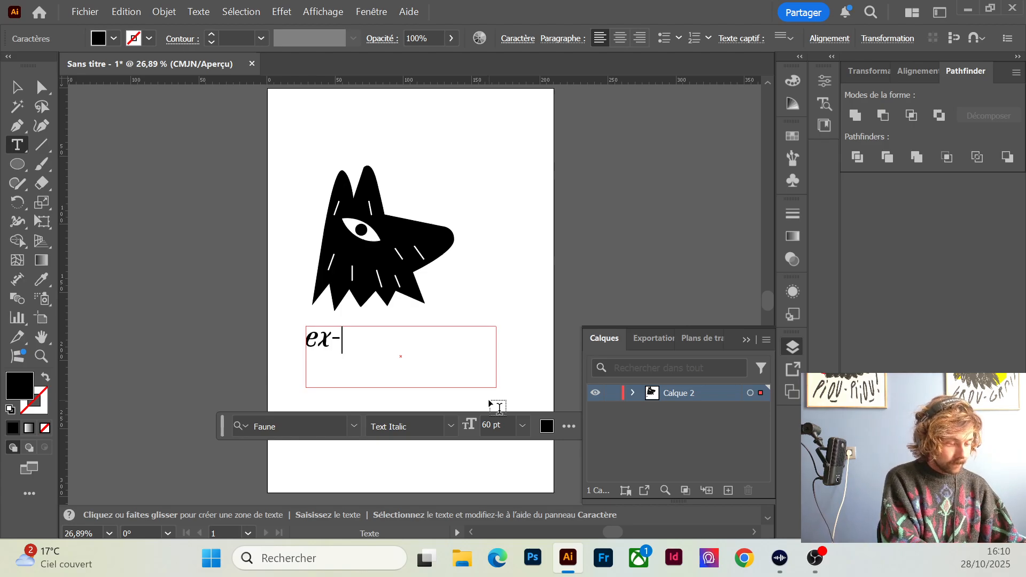
text(libris)
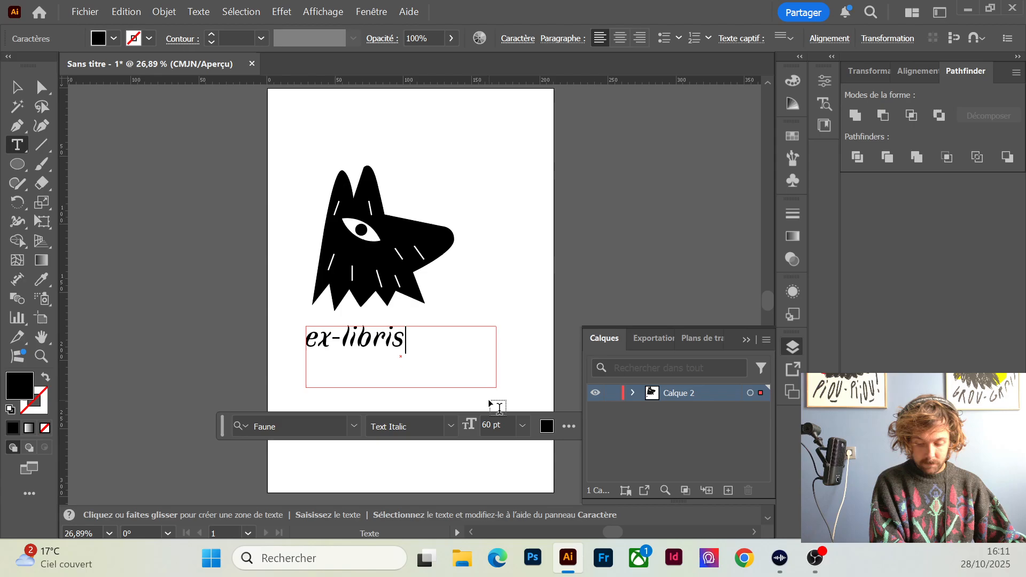
Move the ex-libris text up and centre it just beneath the wolf's neck, then convert it to outlines
click(16, 86)
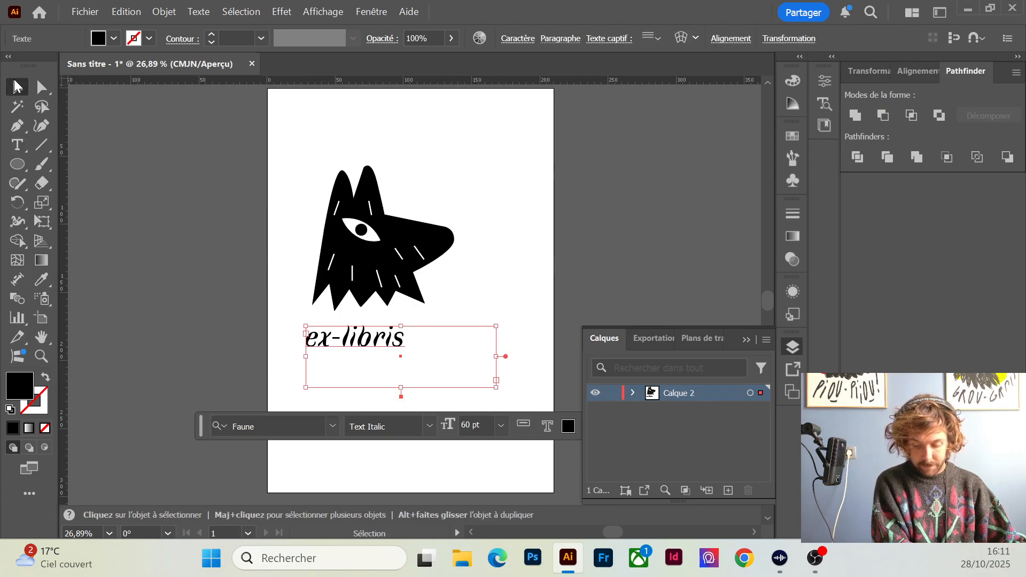
mouse_move(335, 343)
mouse_down()
mouse_move(343, 394)
mouse_move(350, 331)
mouse_up()
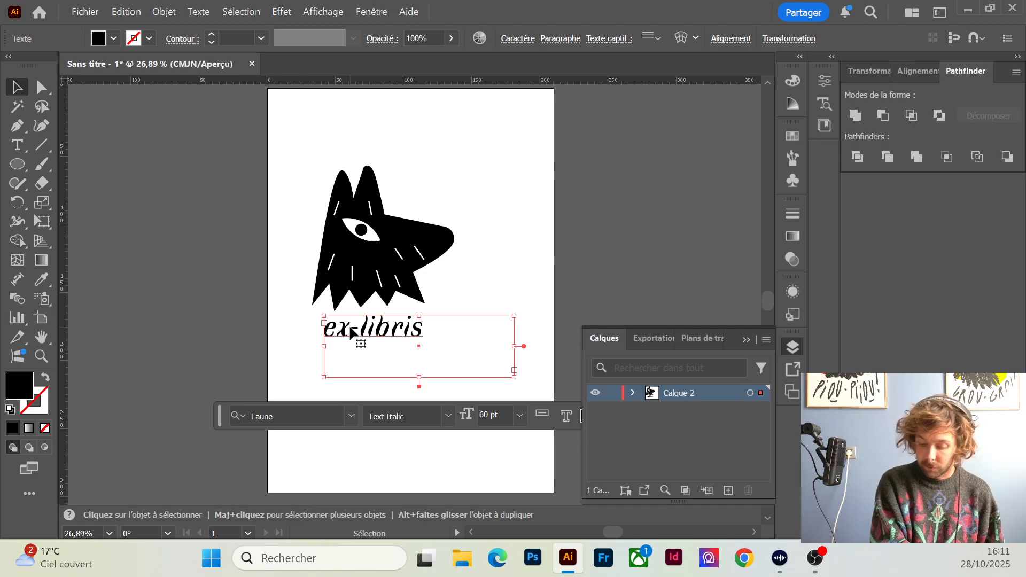
drag(353, 333, 365, 332)
right_click(365, 332)
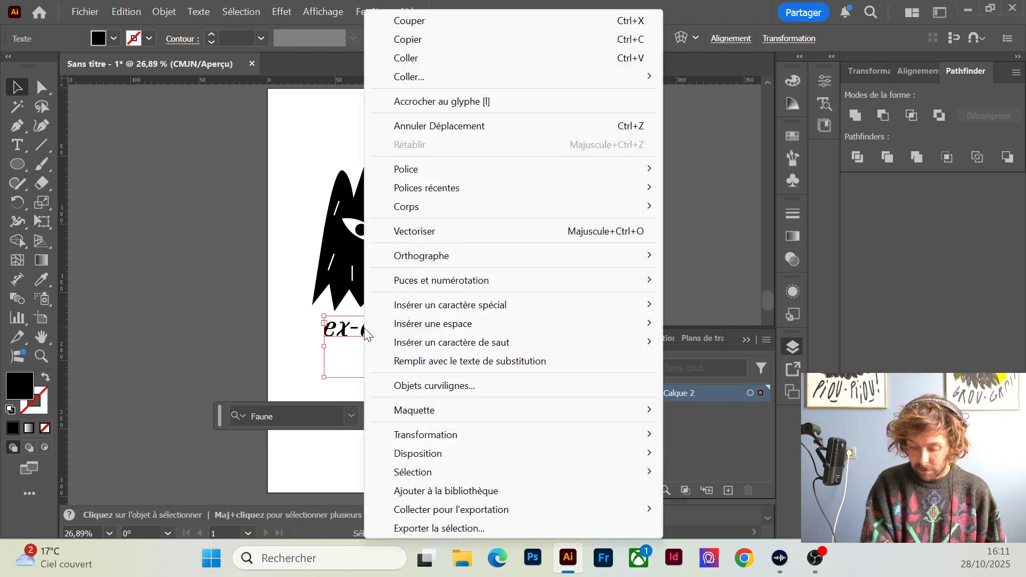
click(454, 232)
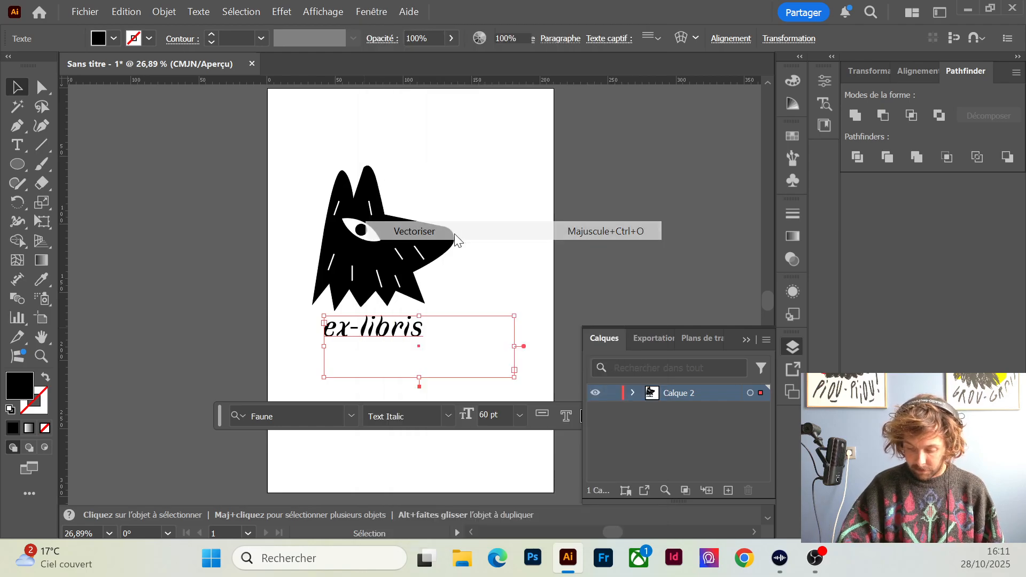
click(480, 319)
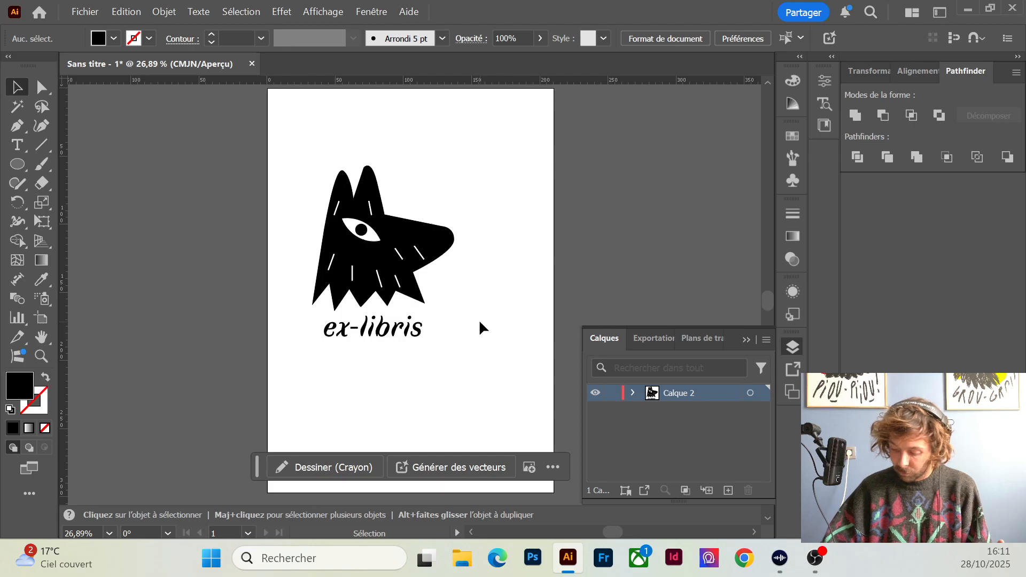
Add a new layer beneath Calque 2 and set the Pen tool's fill colour to white
click(728, 490)
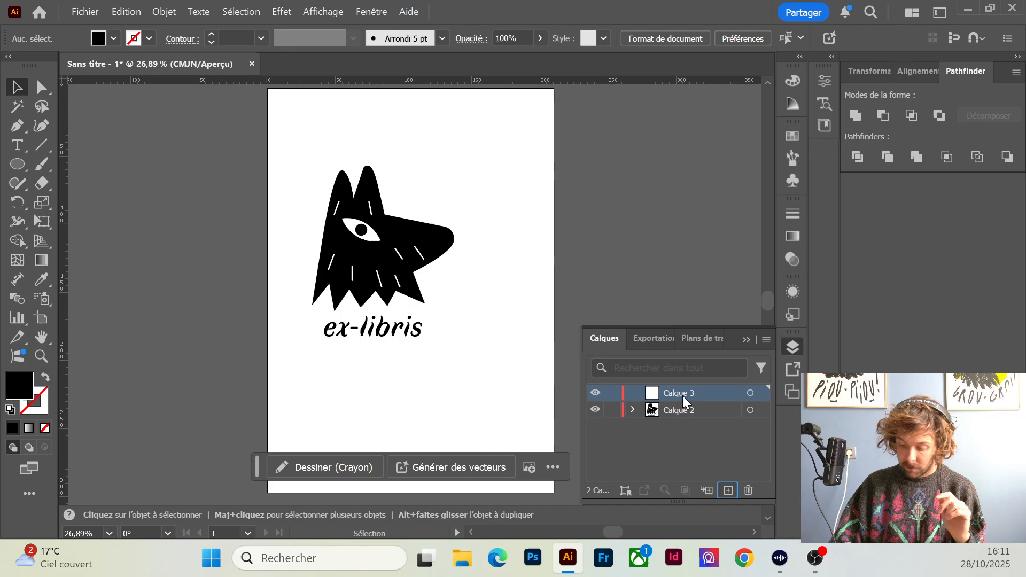
drag(682, 396, 680, 432)
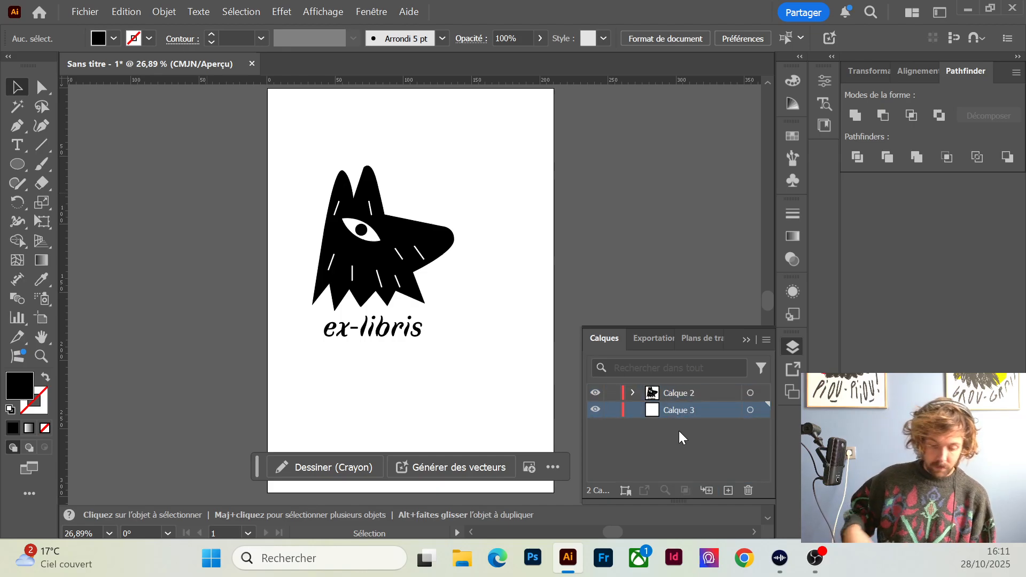
click(17, 127)
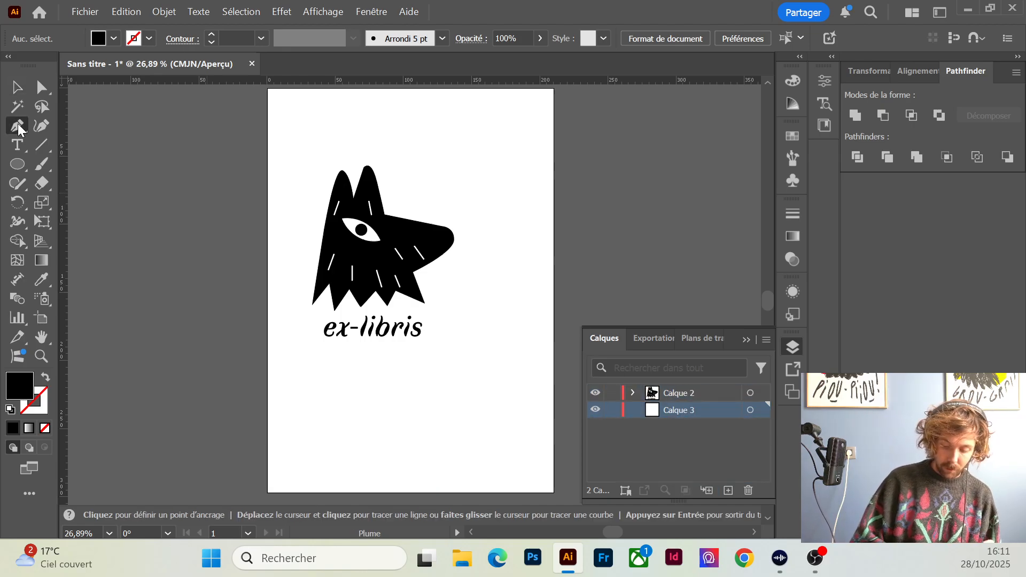
double_click(24, 387)
drag(265, 203, 213, 96)
click(594, 121)
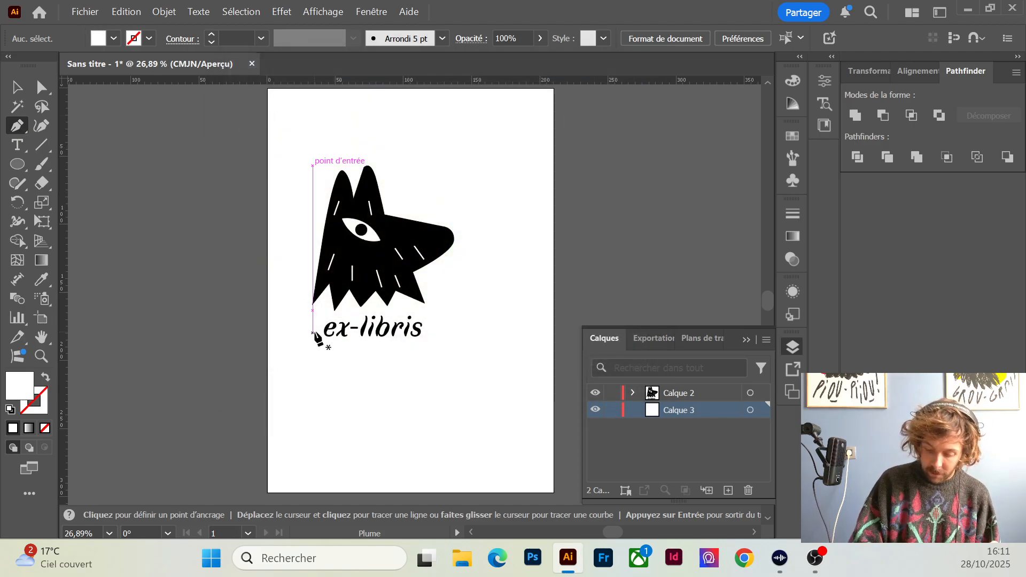
Draw a closed, straight-sided white backing shape with the Pen tool, following the wolf's head and the ex-libris text with a small margin
click(313, 319)
click(312, 319)
click(299, 306)
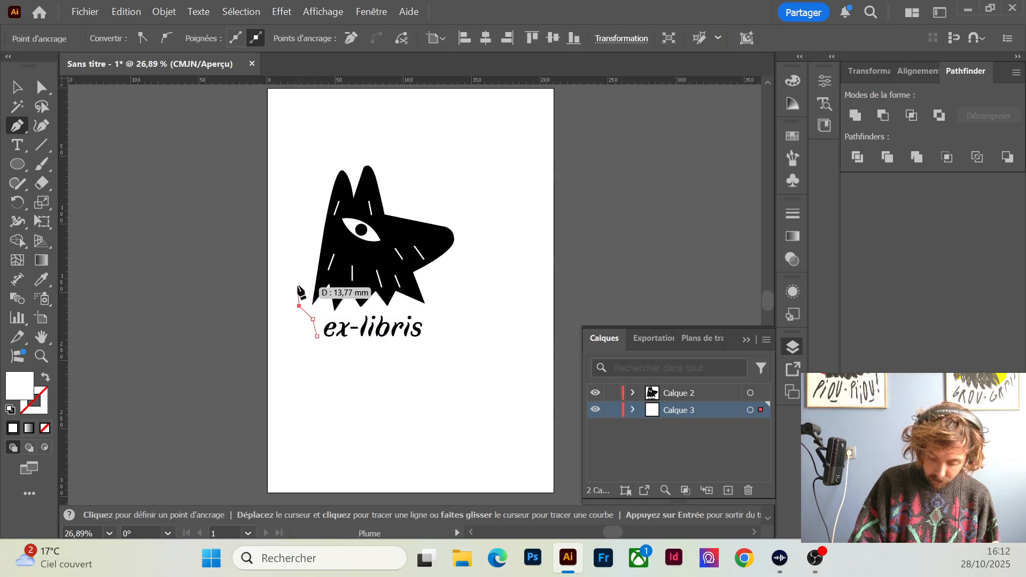
click(312, 238)
click(334, 159)
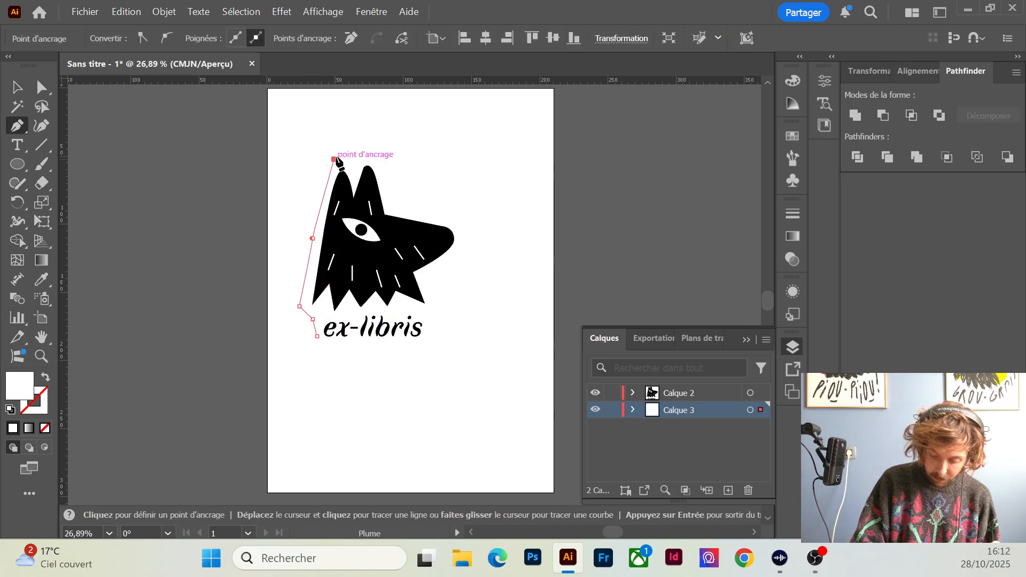
click(372, 159)
click(390, 179)
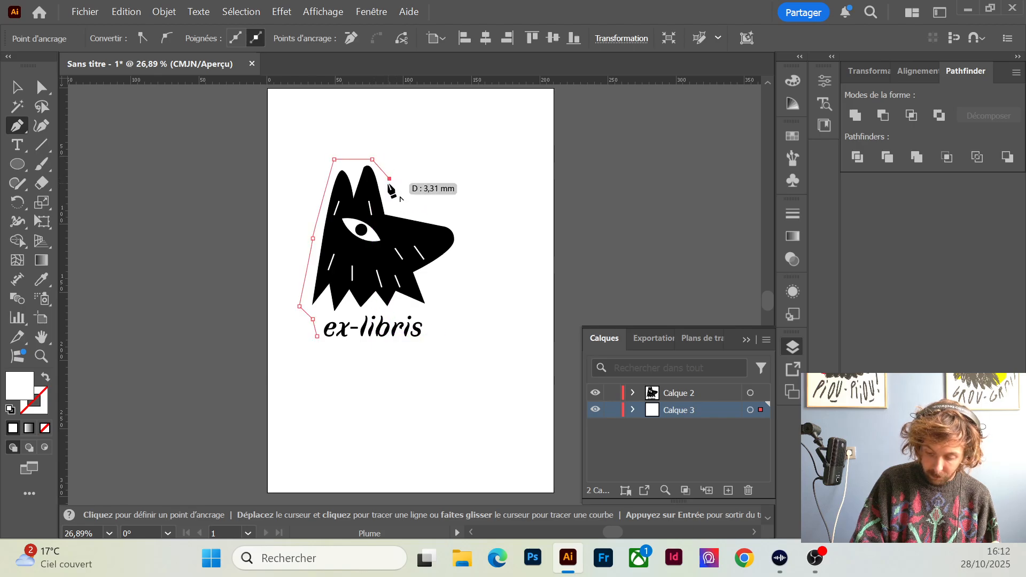
click(394, 203)
click(447, 218)
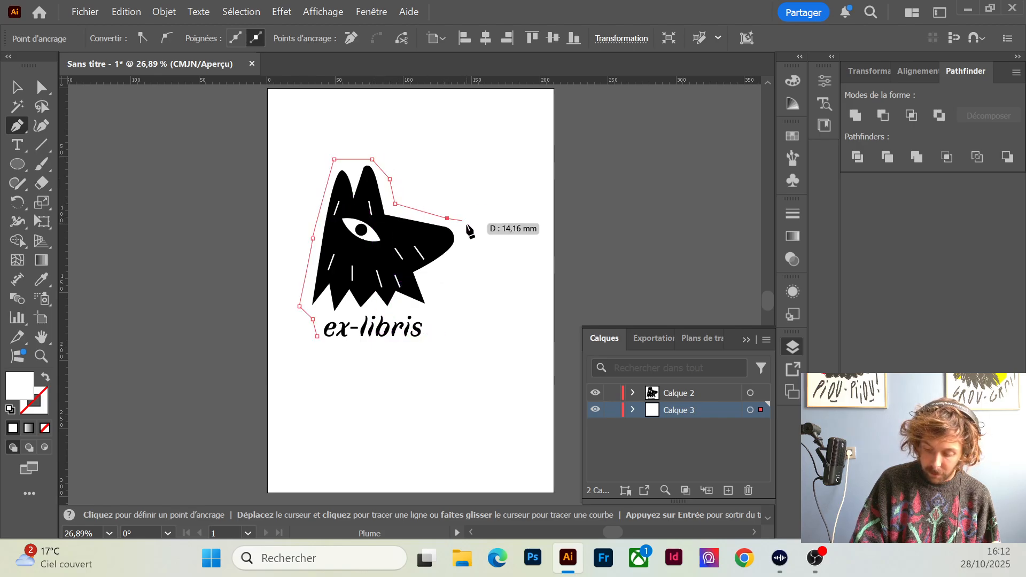
click(462, 230)
click(462, 252)
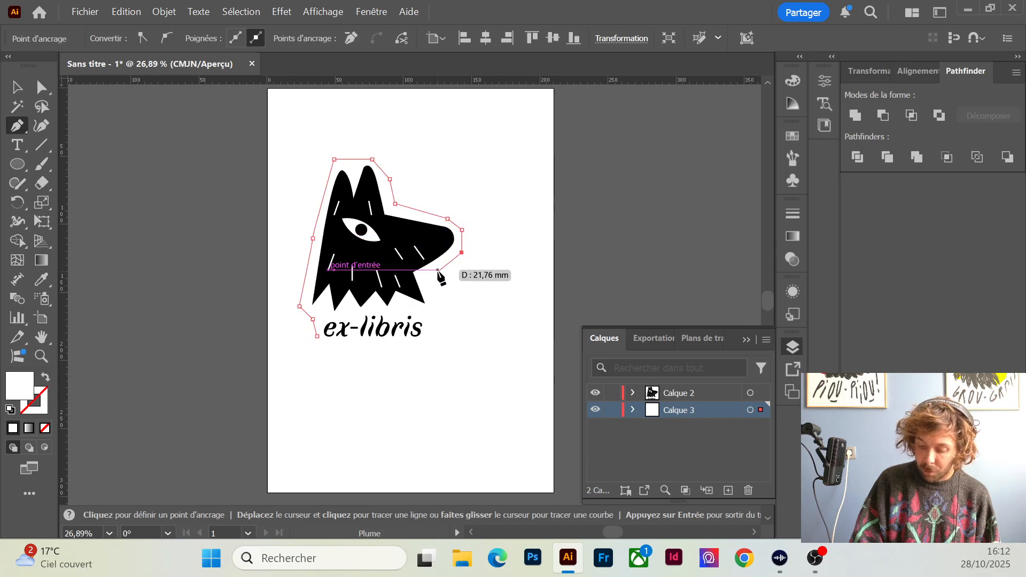
click(429, 273)
click(435, 299)
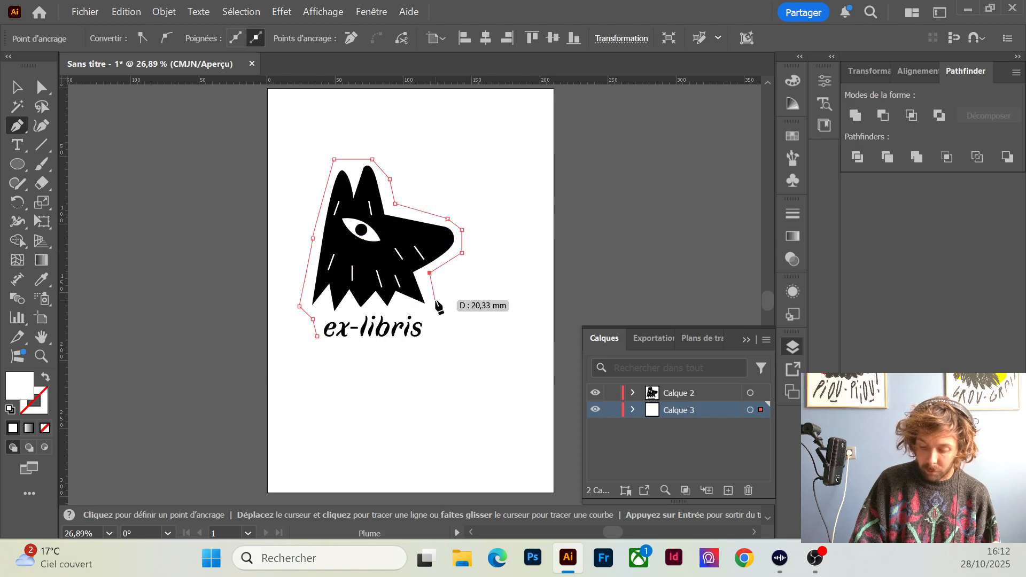
click(430, 337)
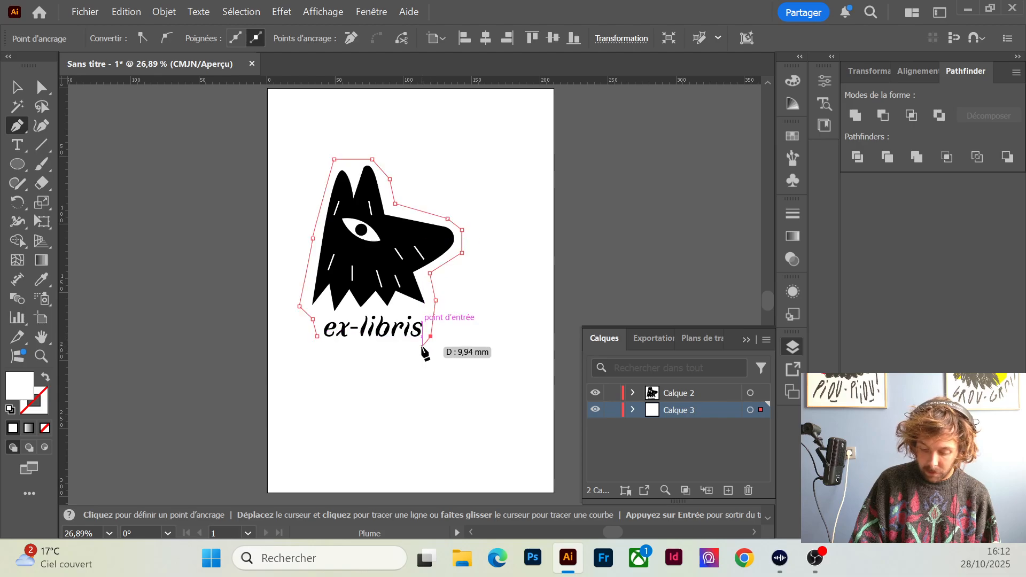
click(422, 347)
click(323, 346)
click(317, 336)
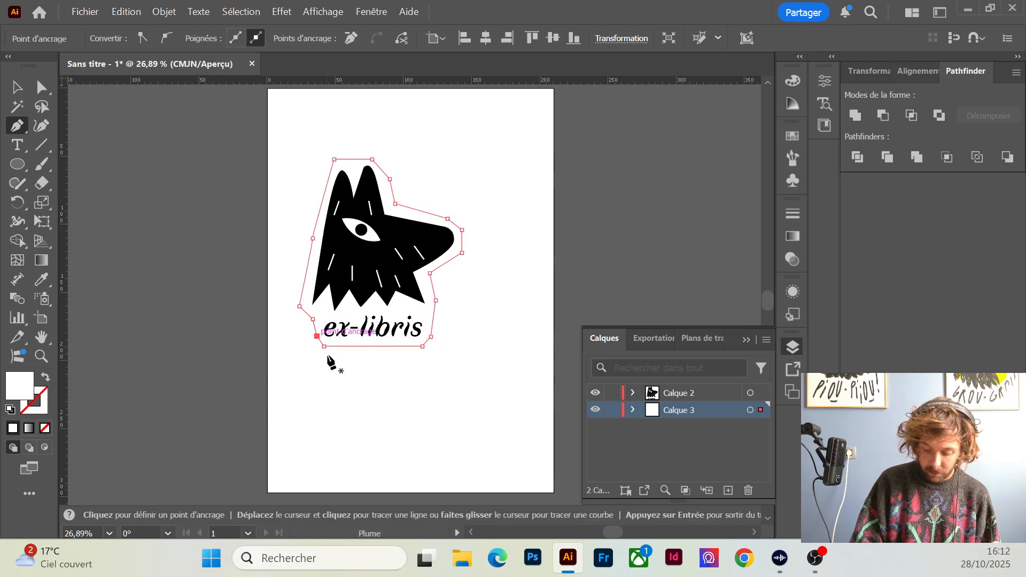
click(17, 88)
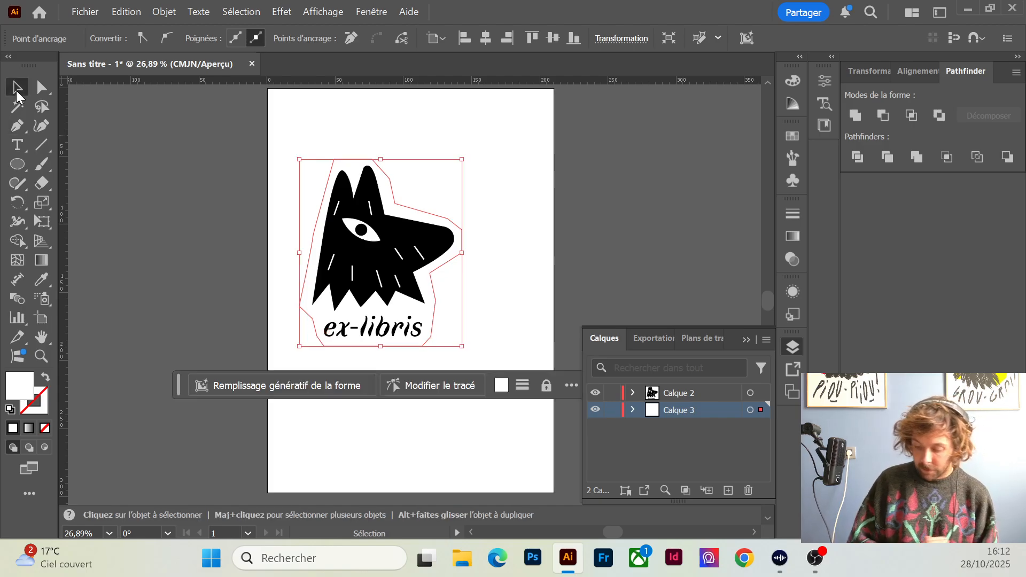
Merge the artwork layer and the backing shape's layer into one, and select the whole design
drag(504, 335, 344, 154)
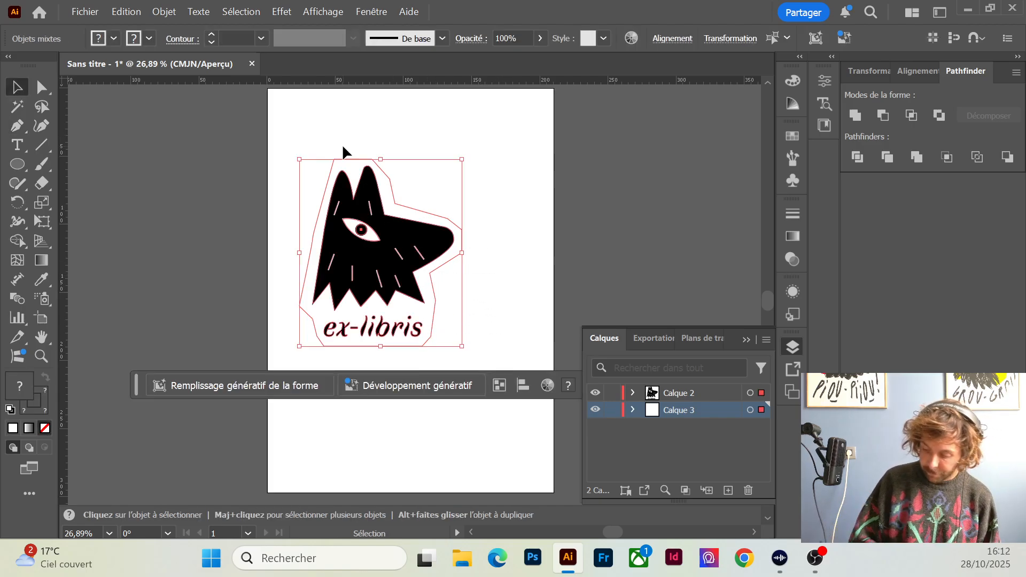
shift+click(687, 394)
click(766, 340)
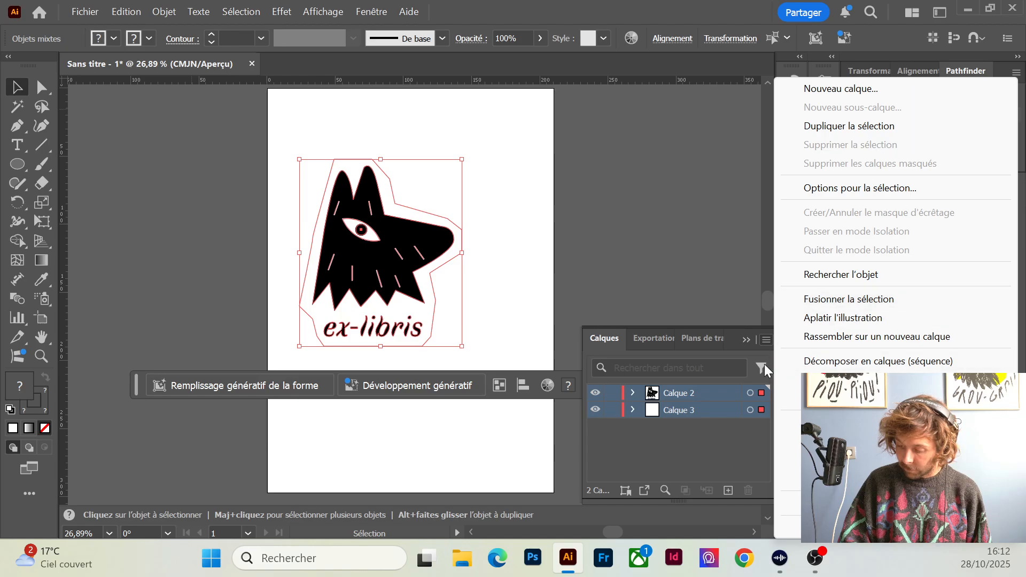
click(852, 298)
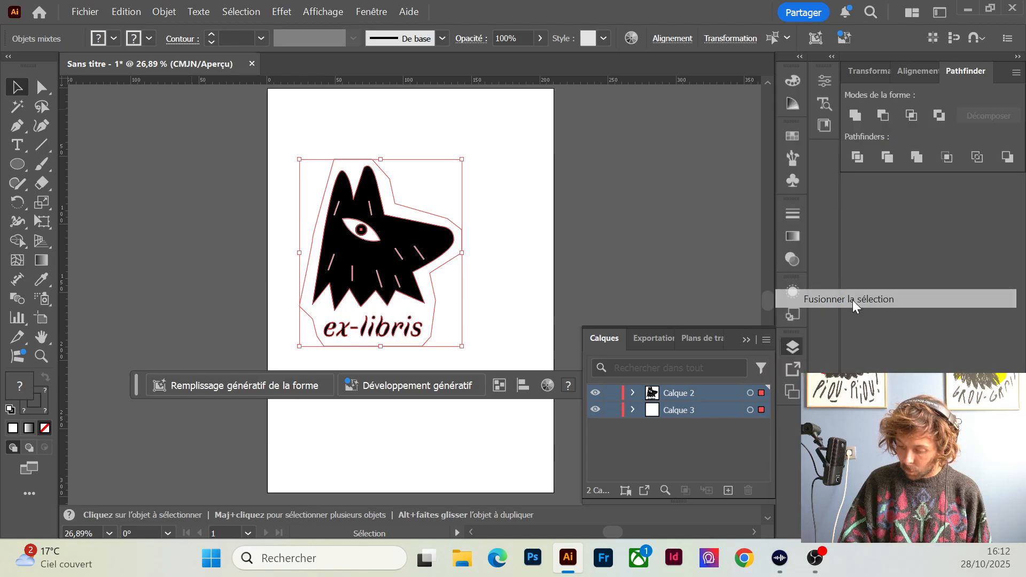
click(512, 241)
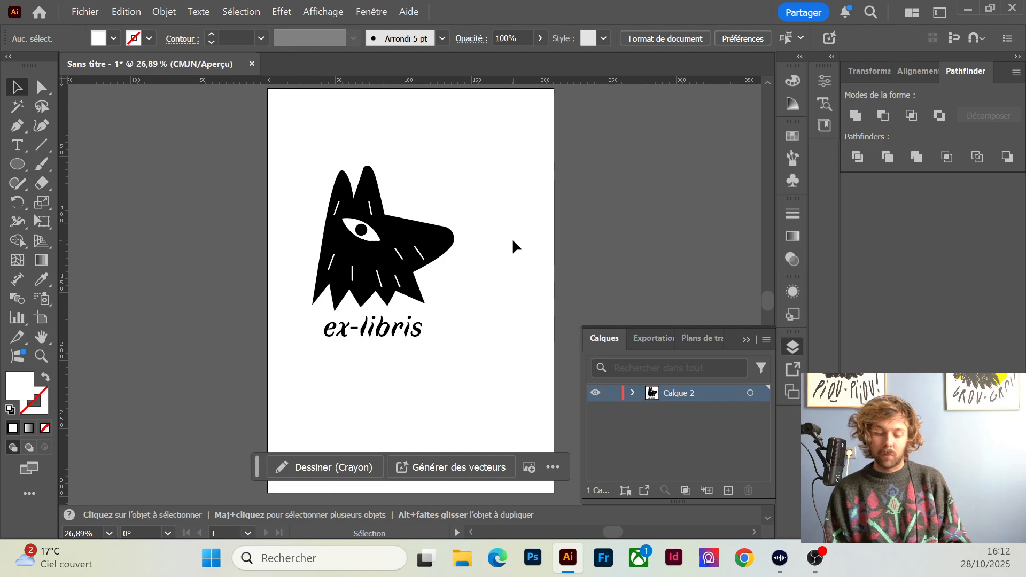
drag(480, 360, 306, 165)
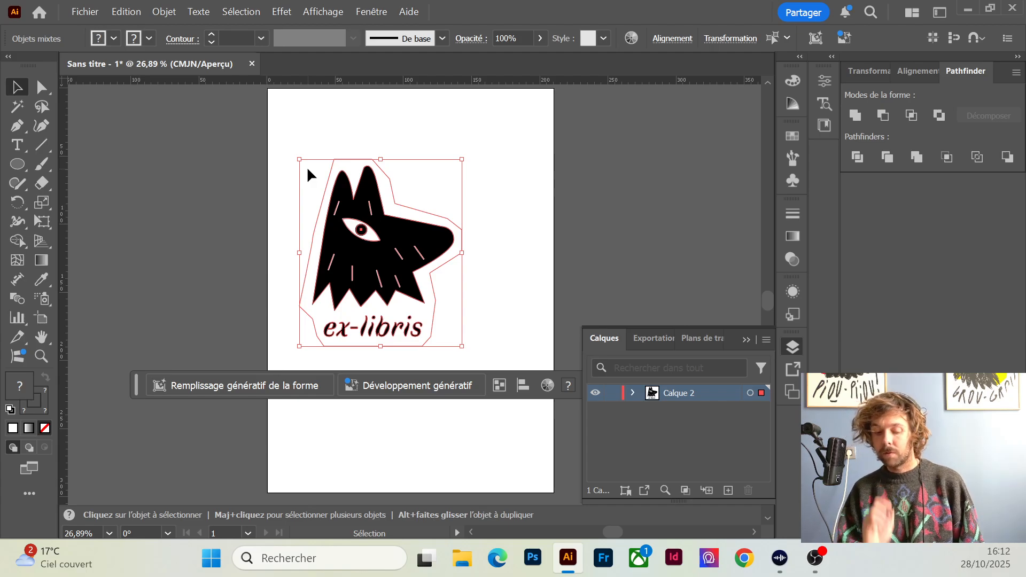
Mirror the whole wolf and ex-libris design across the vertical axis
right_click(414, 235)
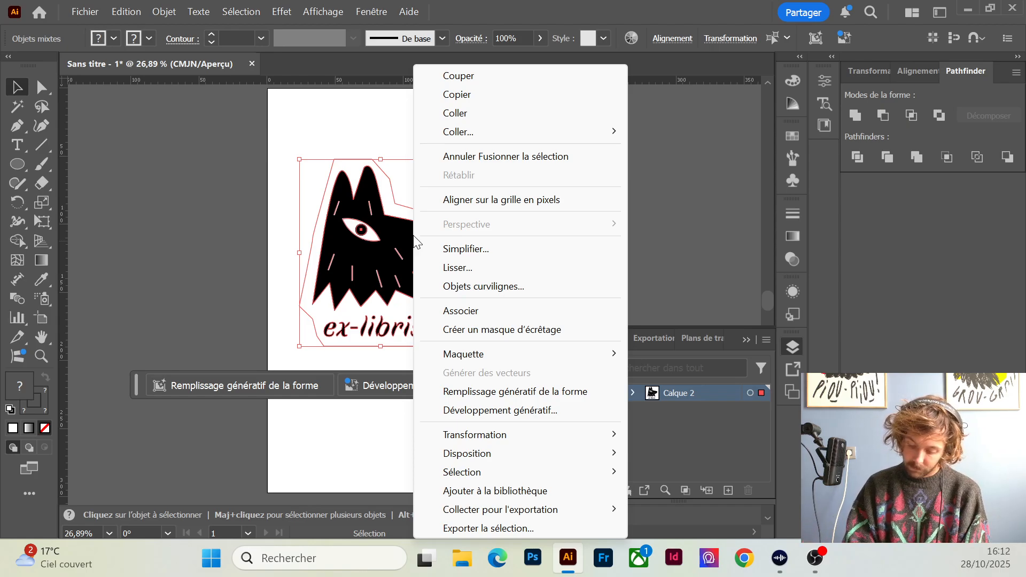
mouse_move(497, 434)
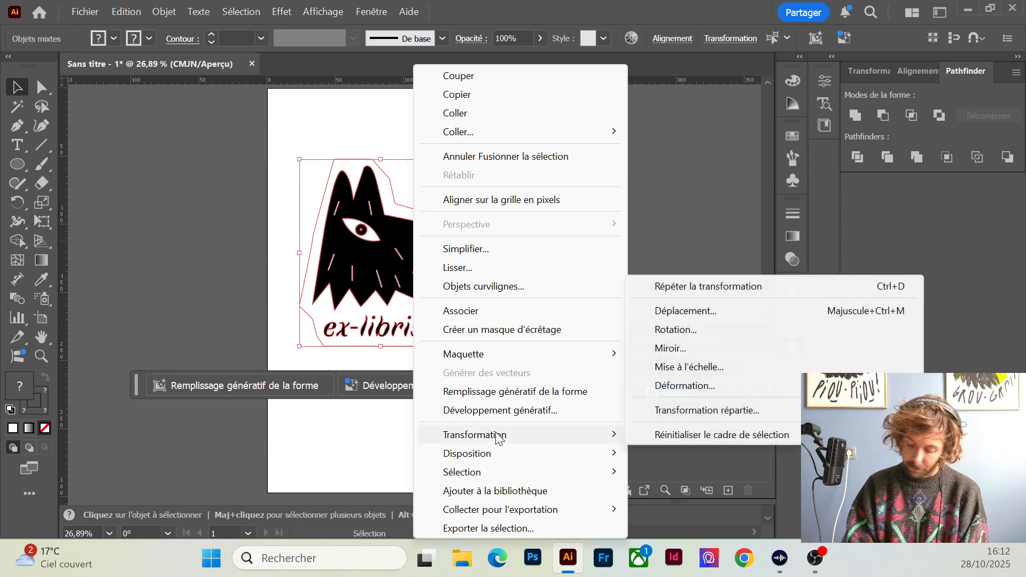
click(681, 347)
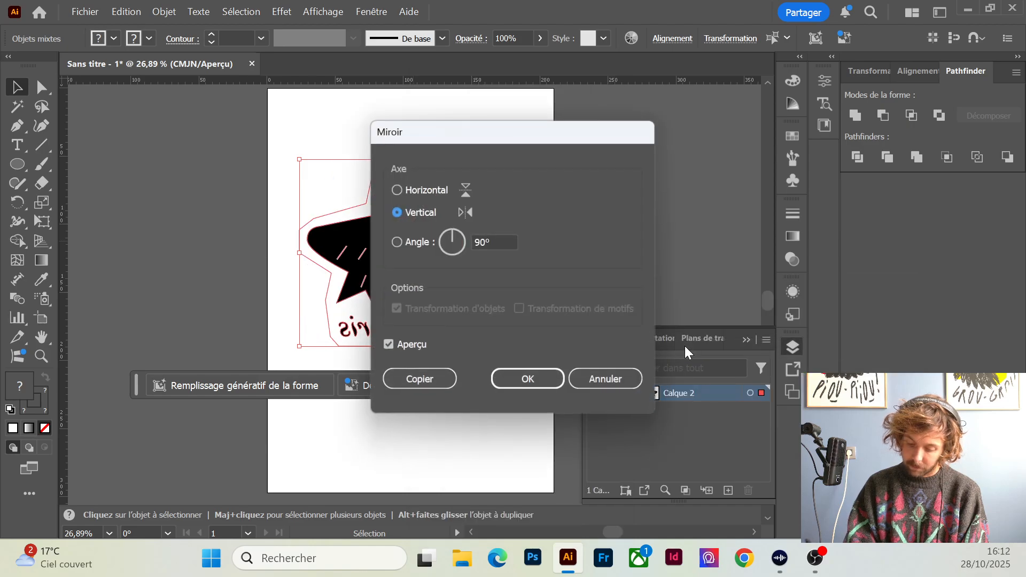
click(526, 378)
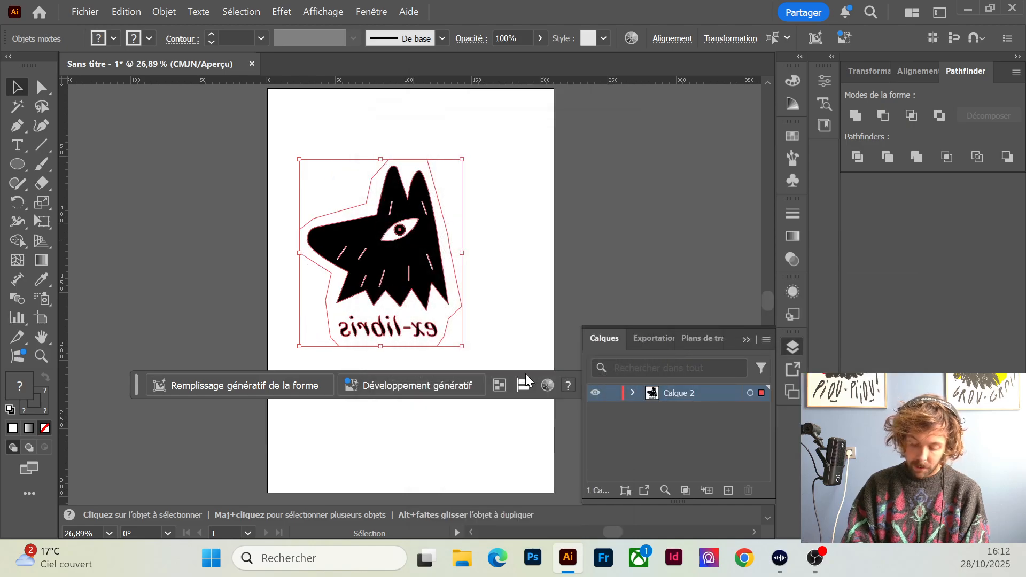
Select the entire mirrored design and invert its colours, then deselect it
click(487, 333)
drag(486, 329, 275, 125)
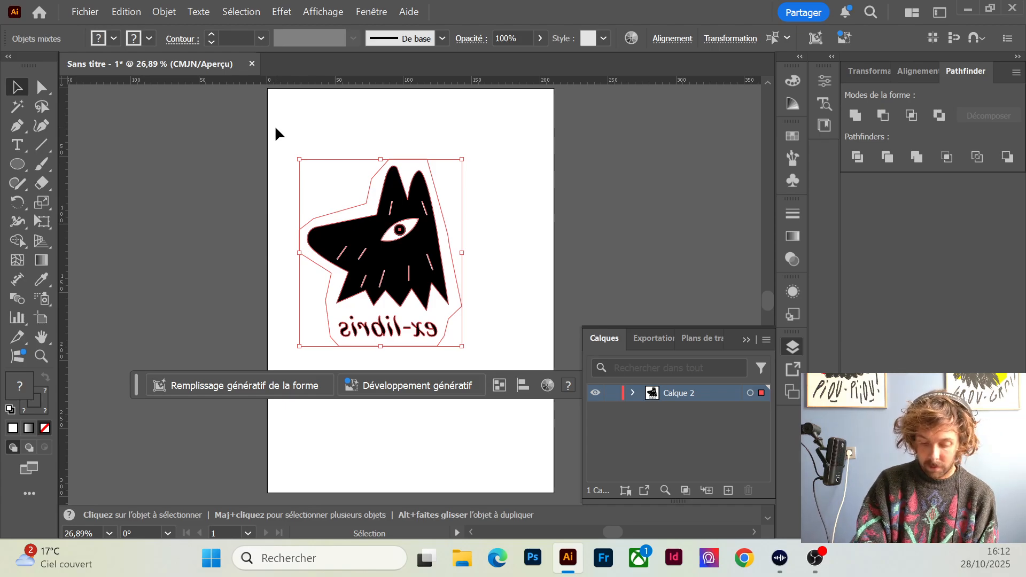
click(128, 13)
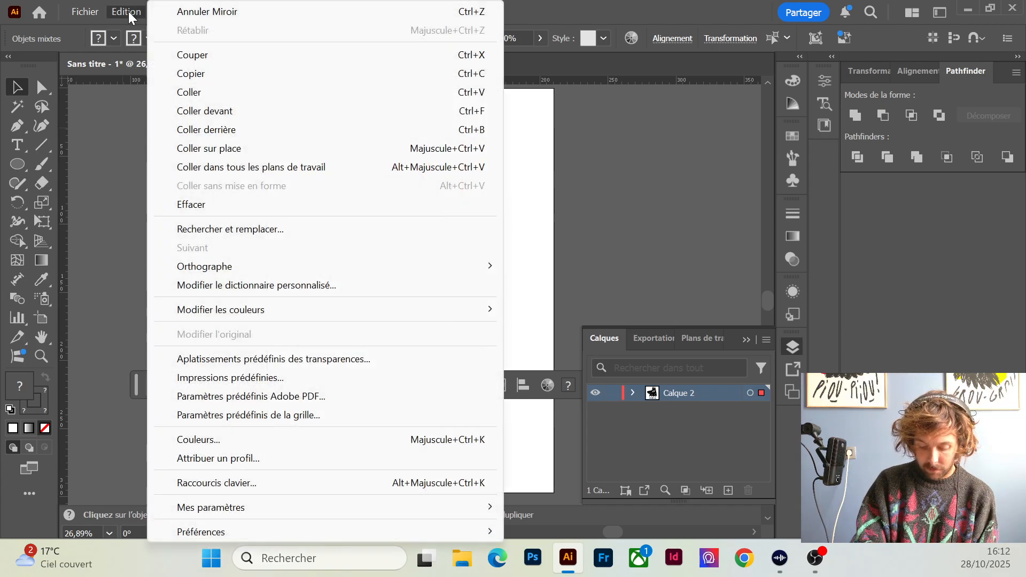
click(128, 13)
click(164, 12)
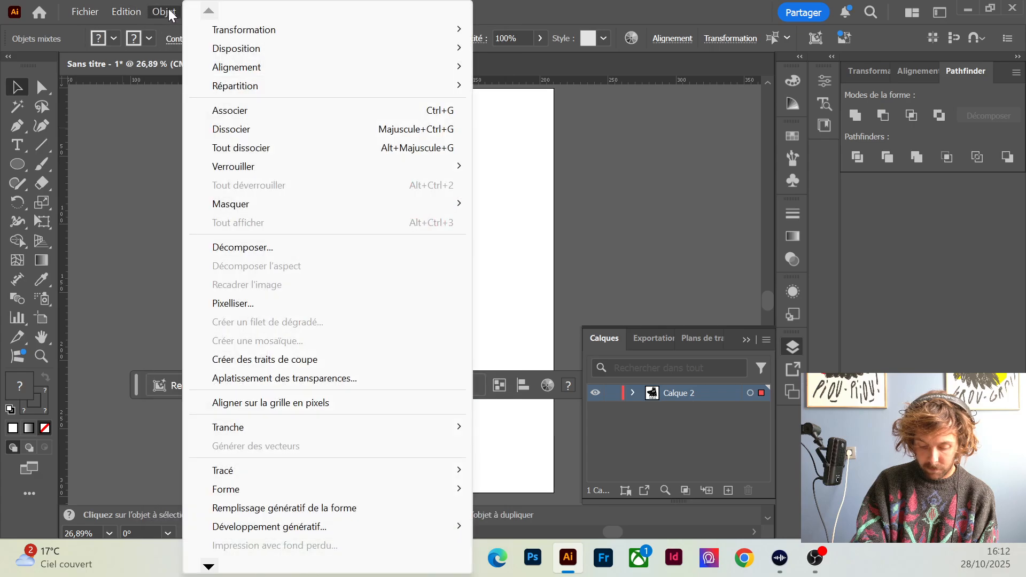
mouse_move(133, 16)
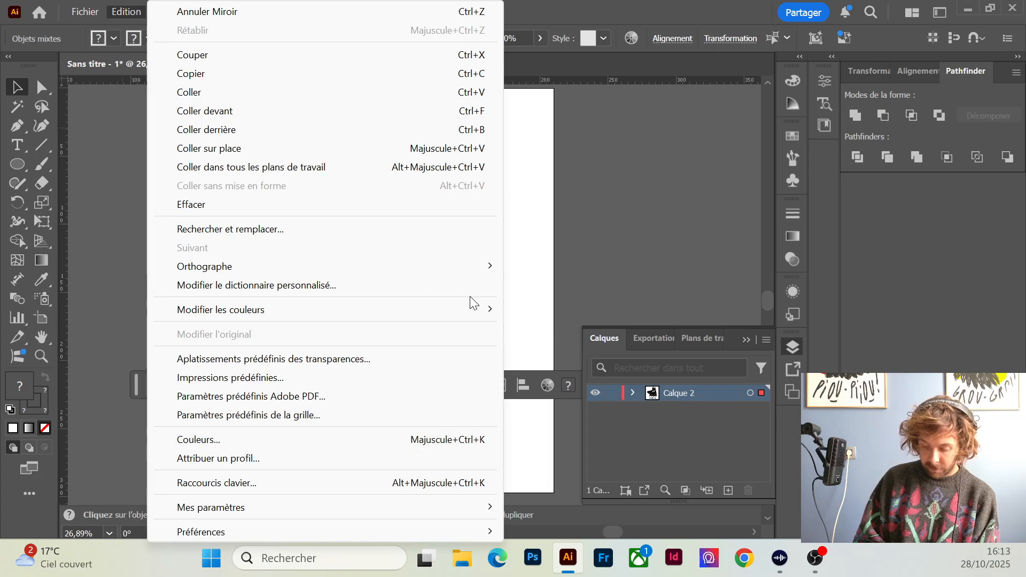
mouse_move(484, 313)
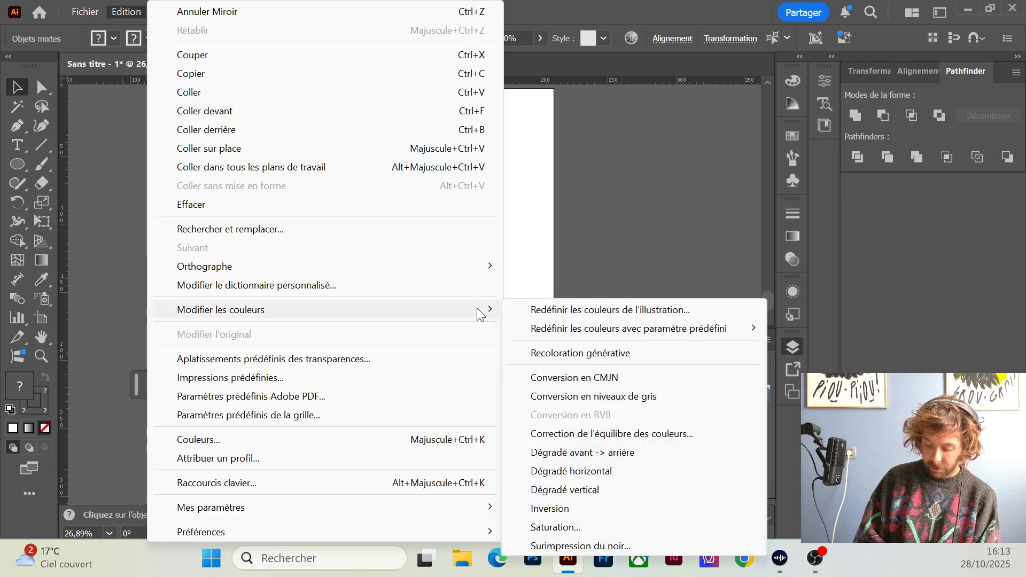
click(575, 511)
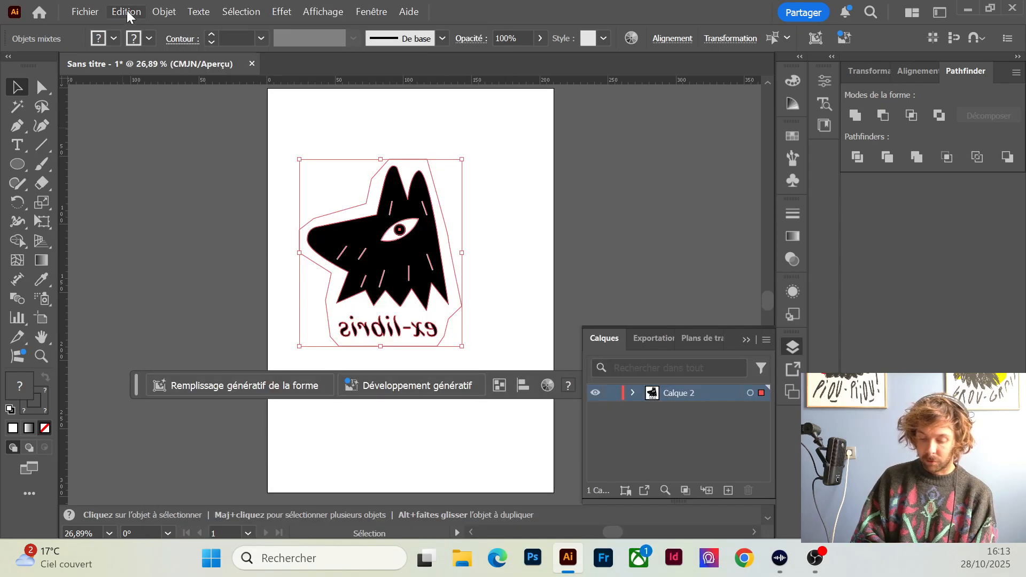
click(130, 13)
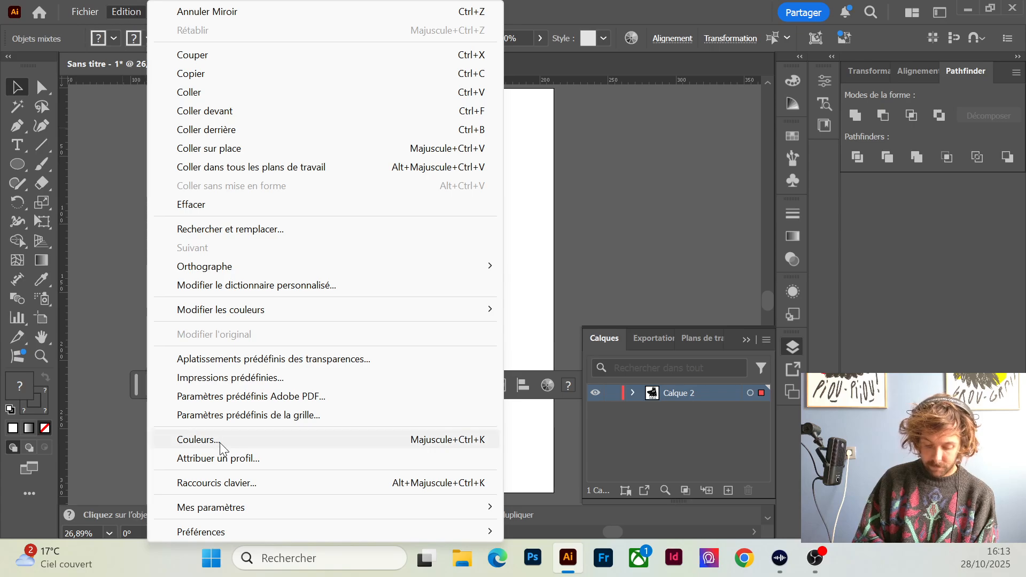
mouse_move(243, 315)
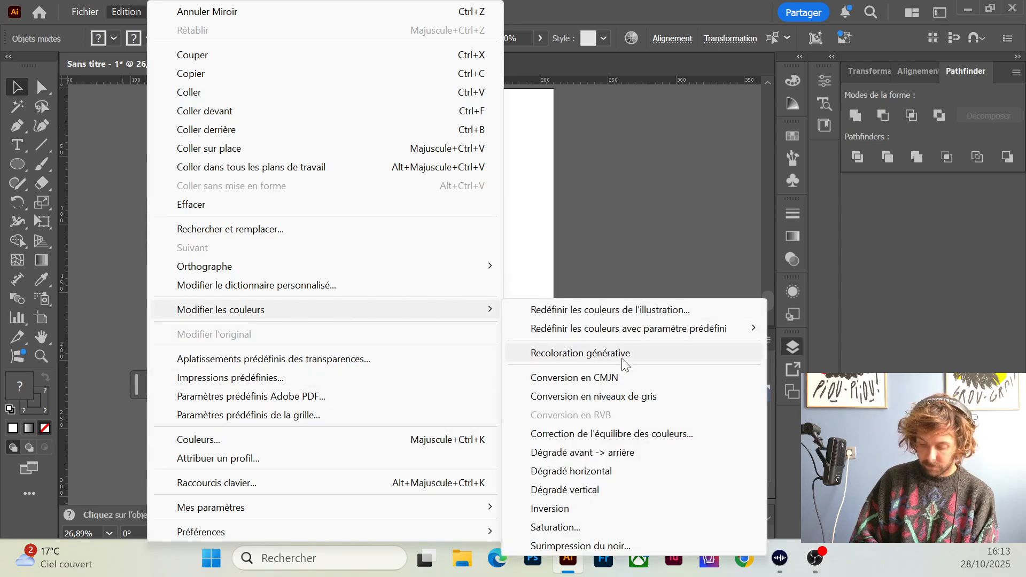
click(519, 241)
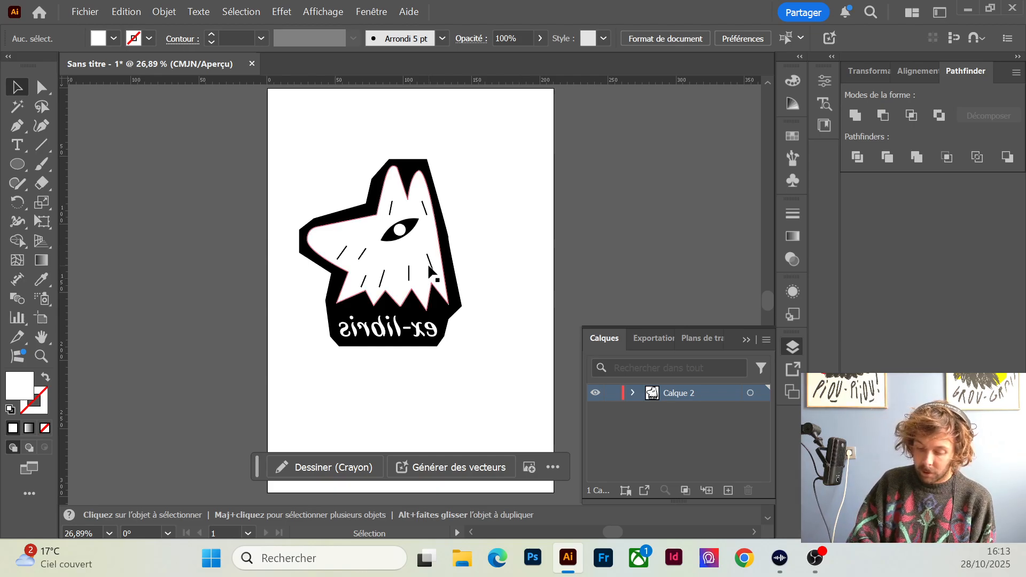
Try moving the wolf's head shape separately from the rest of the design, then undo the move and deselect it
mouse_move(432, 256)
mouse_down()
mouse_move(503, 249)
mouse_move(505, 236)
mouse_move(408, 270)
mouse_move(436, 209)
mouse_move(465, 234)
mouse_move(416, 268)
mouse_move(421, 283)
mouse_move(428, 267)
mouse_up()
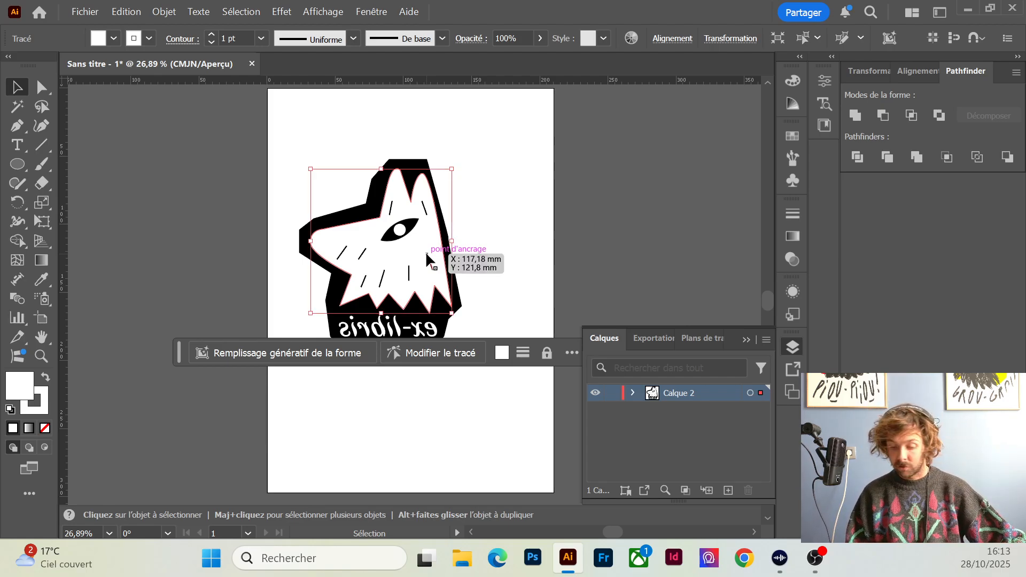
key(a)
key(v)
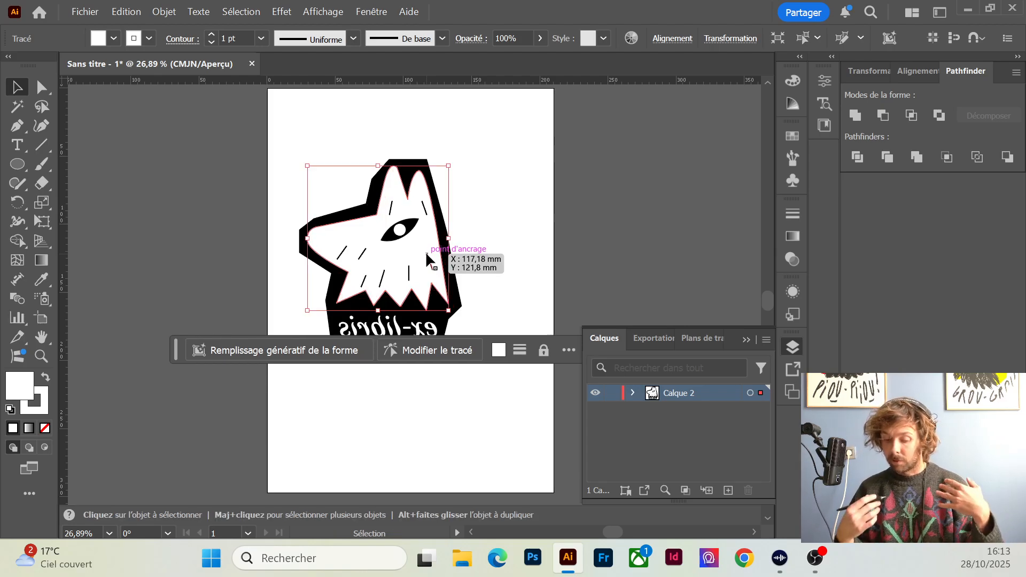
click(499, 289)
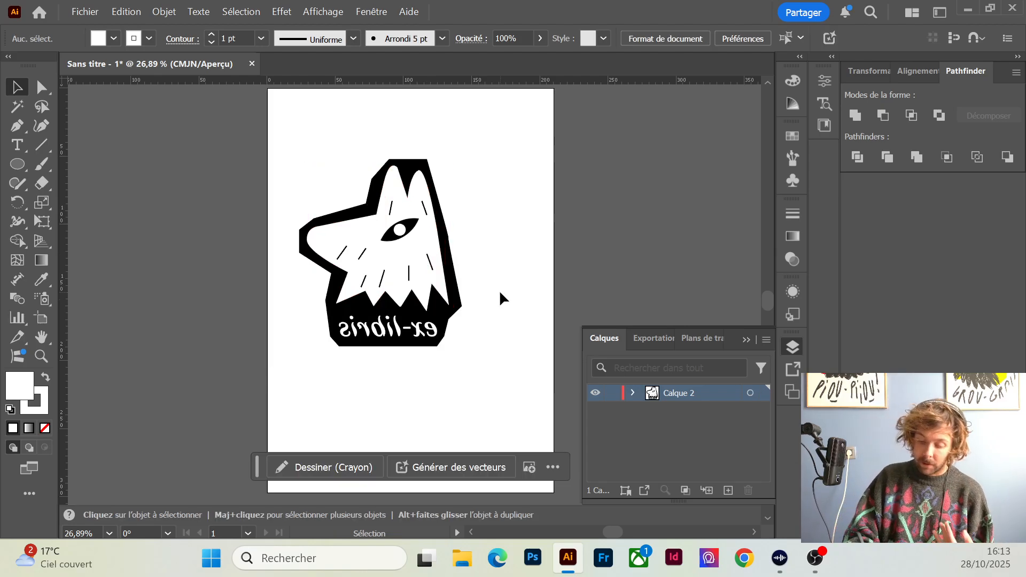
Flatten the transparency of the whole design, with all text and all strokes converted to outlines, then deselect it
drag(499, 290, 290, 154)
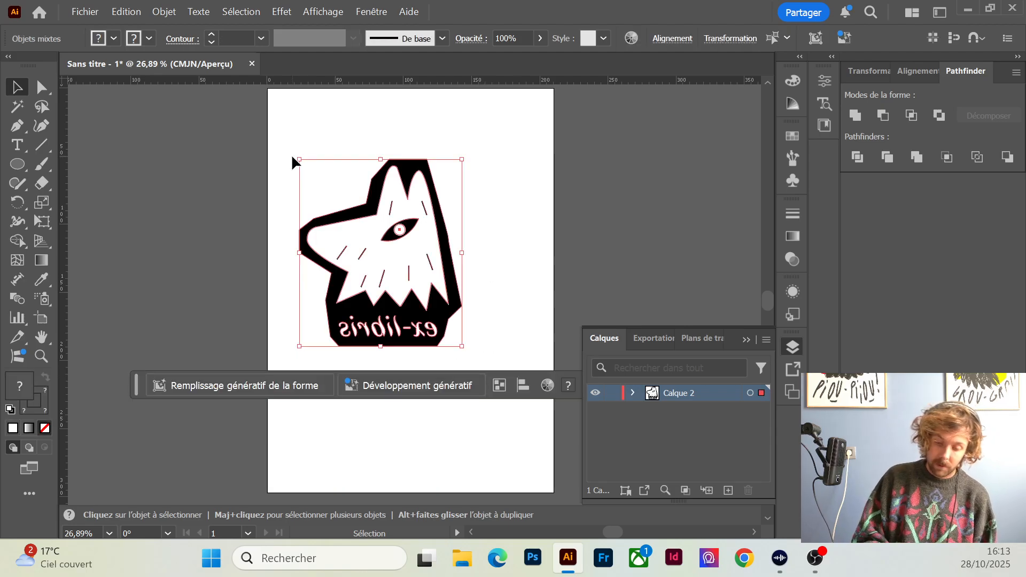
click(163, 11)
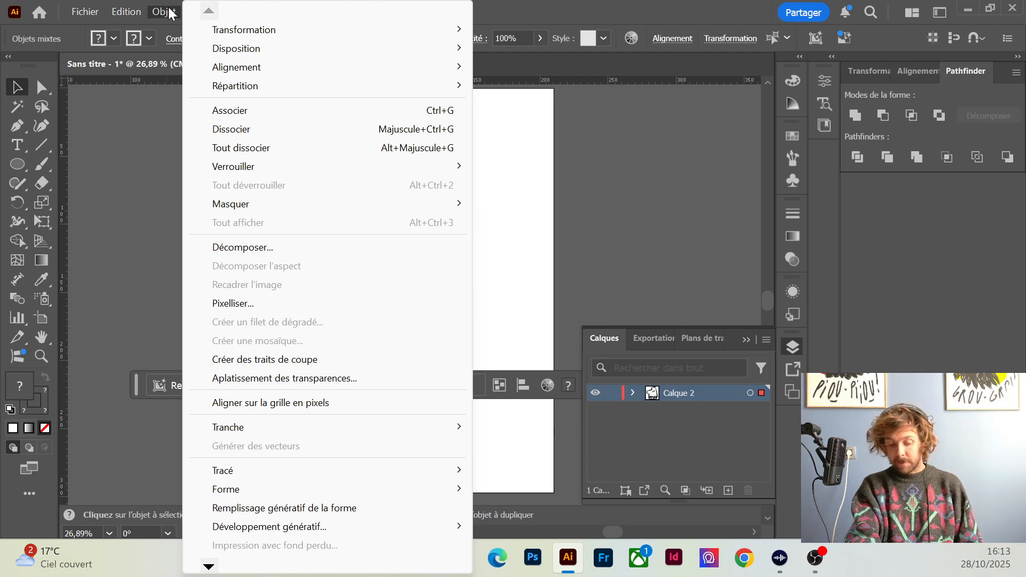
click(340, 378)
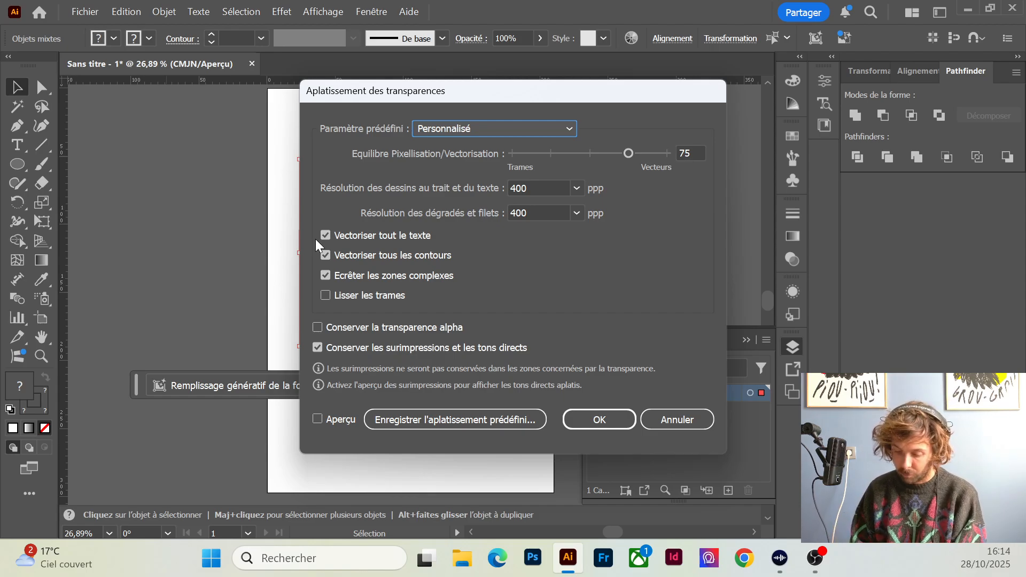
click(604, 422)
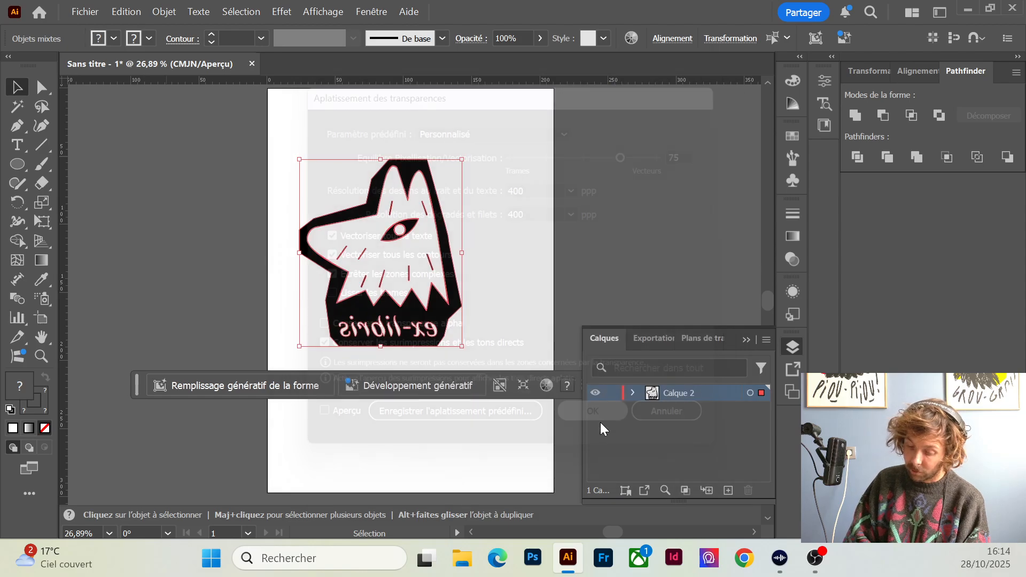
click(502, 272)
Try moving the flattened design slightly up and scaling it down as one group, then undo the resize
mouse_move(416, 292)
mouse_down()
mouse_move(386, 278)
mouse_move(417, 277)
mouse_up()
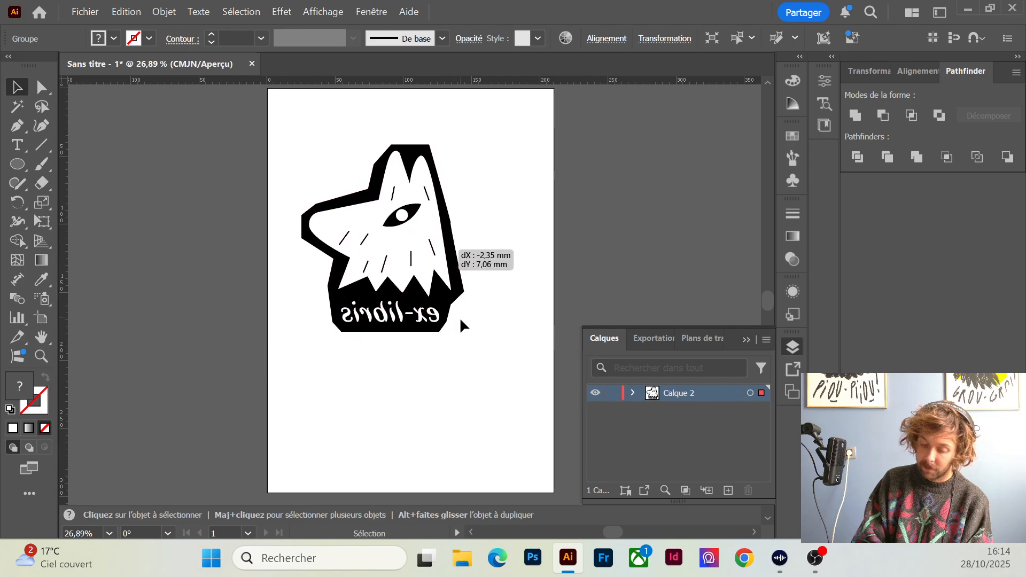
drag(462, 334, 411, 268)
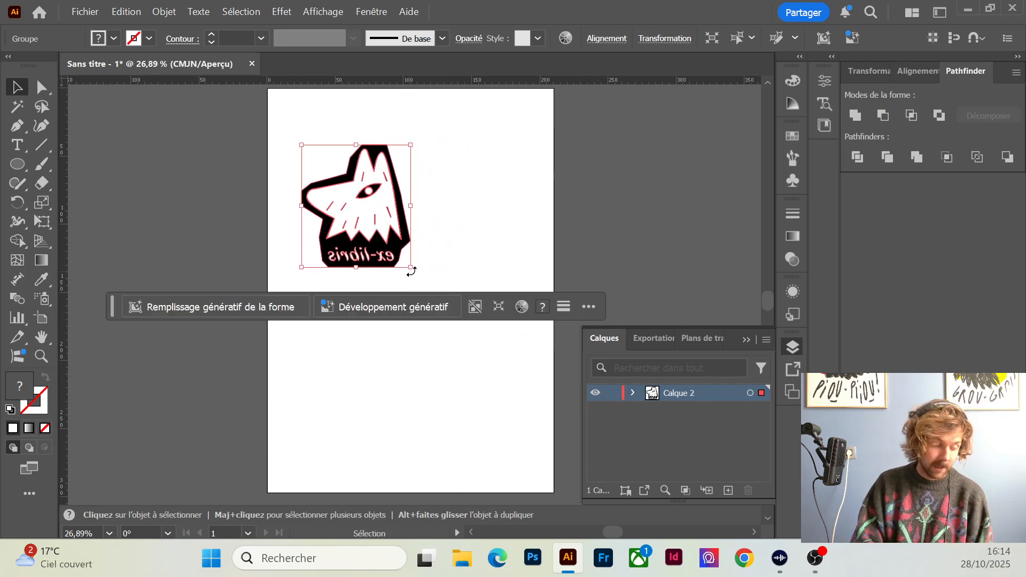
key(ctrl+z)
click(463, 364)
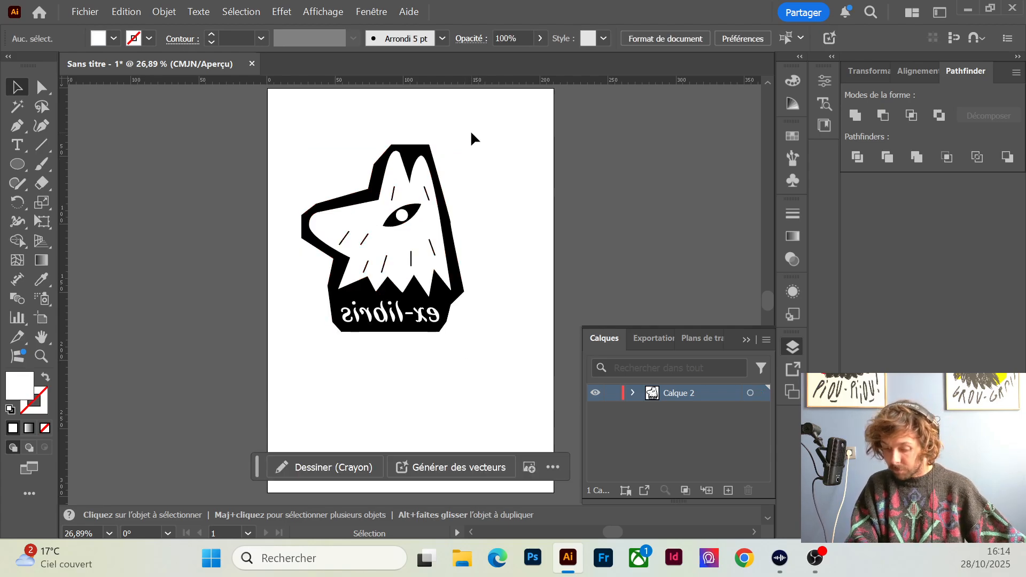
Scale the flattened design down to roughly half its size and place it in the artboard's upper-left corner
click(435, 257)
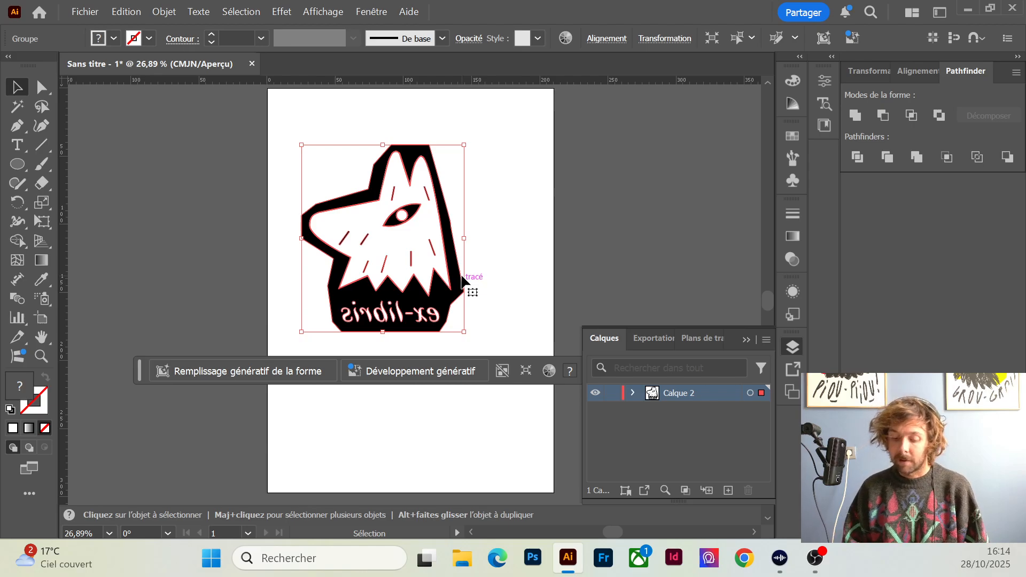
drag(464, 332, 328, 168)
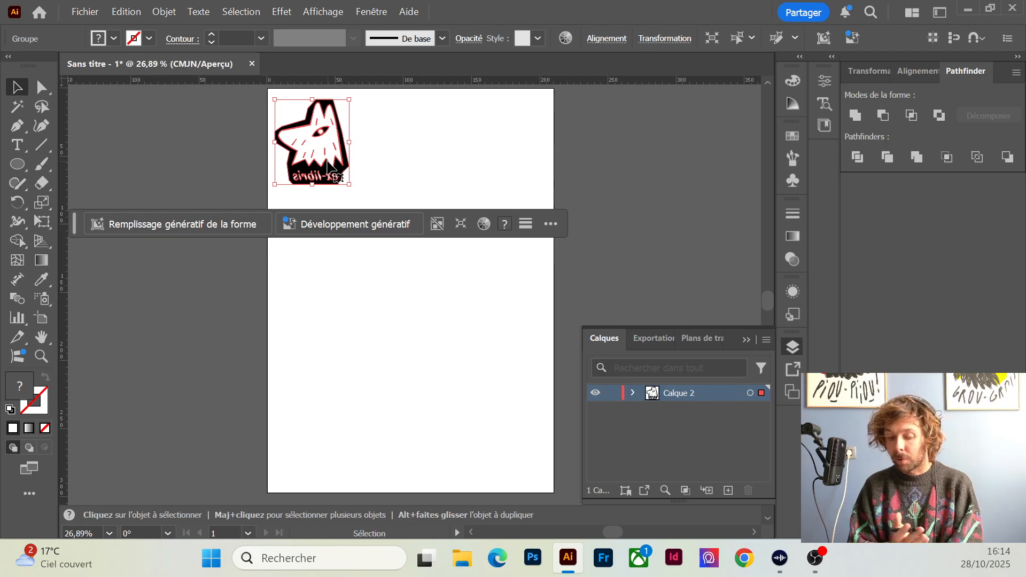
click(379, 163)
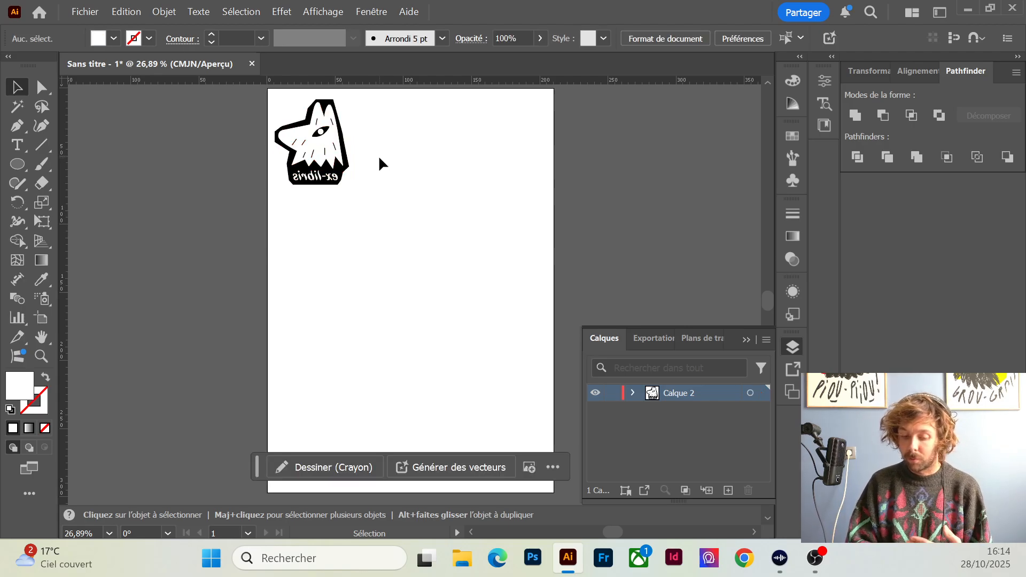